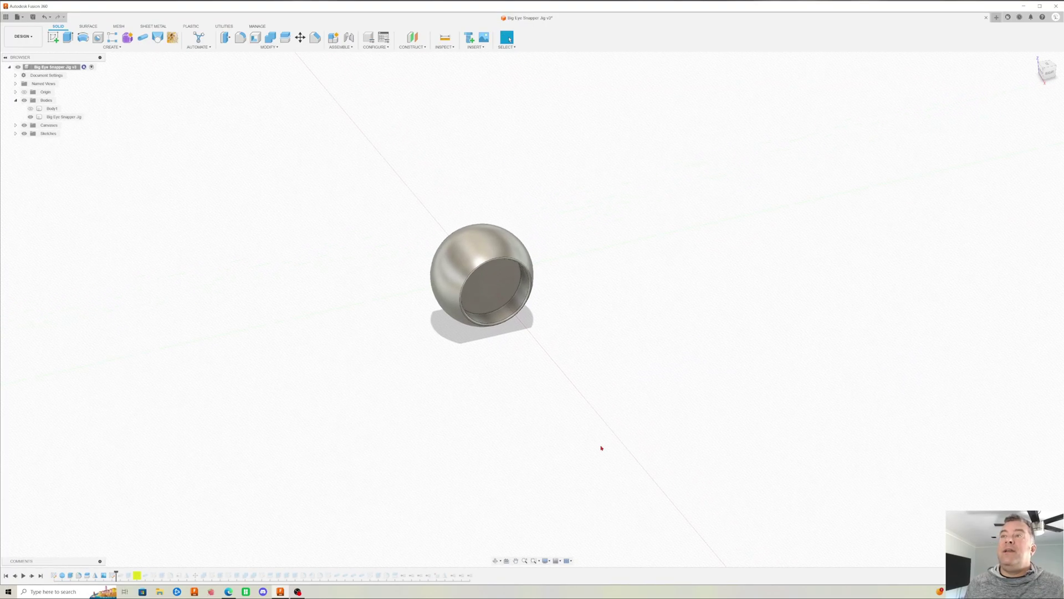
# Orbit so the ball's opening faces you, then select the Big Eye Snapper Jig body.
pyautogui.keyDown('shift'); pyautogui.moveTo(602, 448); pyautogui.dragTo(602, 423, button='middle'); pyautogui.keyUp('shift')
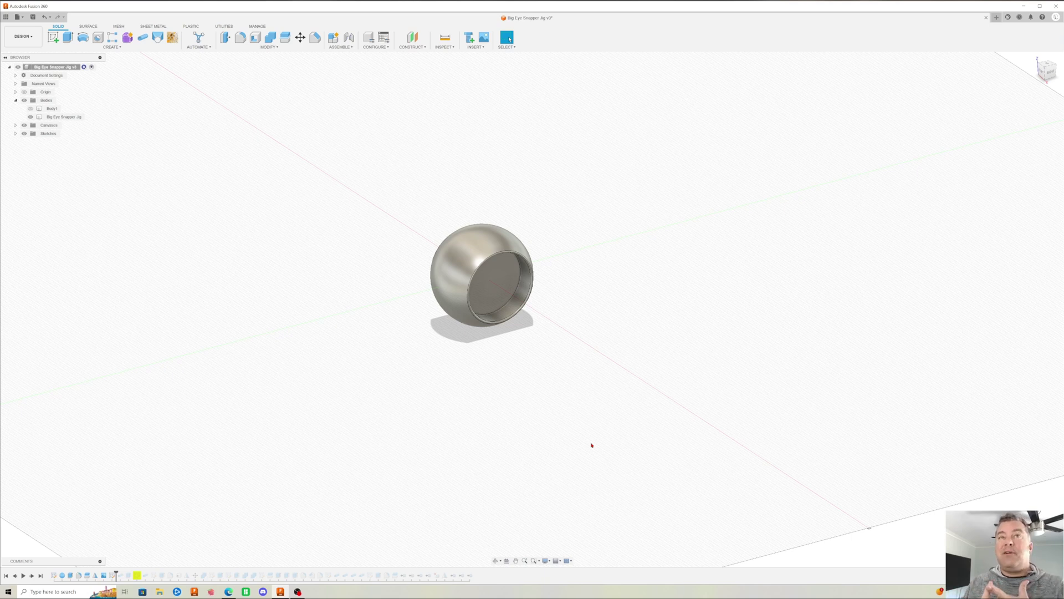
pyautogui.keyDown('shift'); pyautogui.moveTo(592, 445); pyautogui.dragTo(506, 425, button='middle'); pyautogui.keyUp('shift')
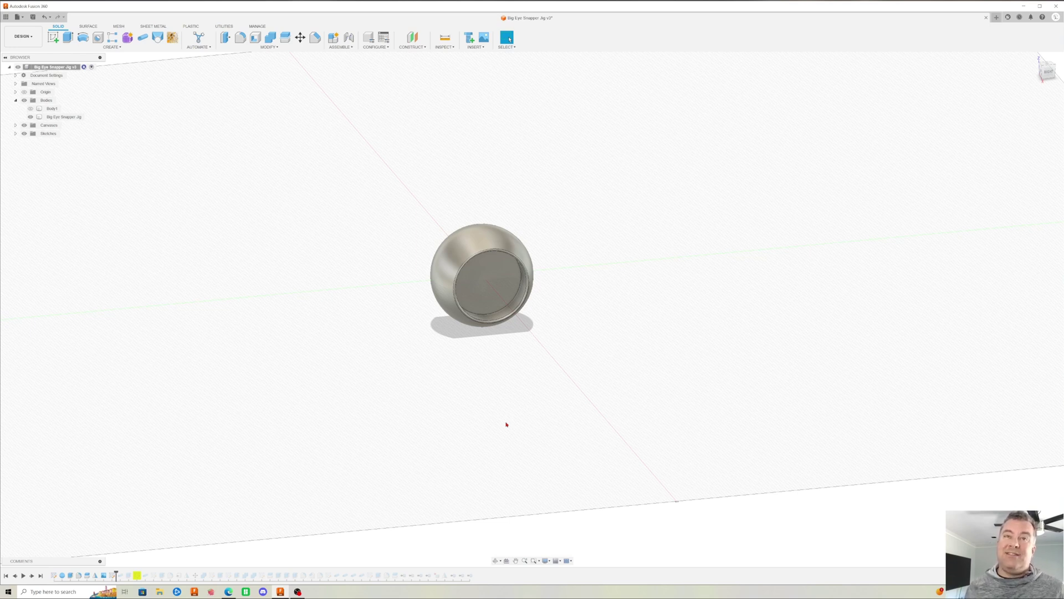
pyautogui.click(63, 117)
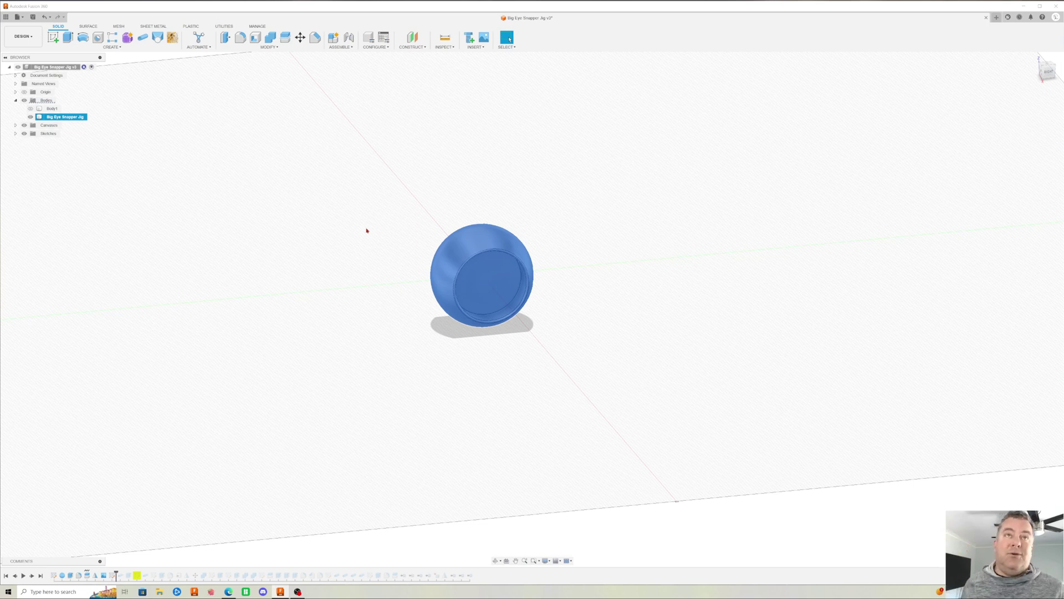
# Open the jig body's Physical Material dialog and expand the Metal materials.
pyautogui.rightClick(81, 120)
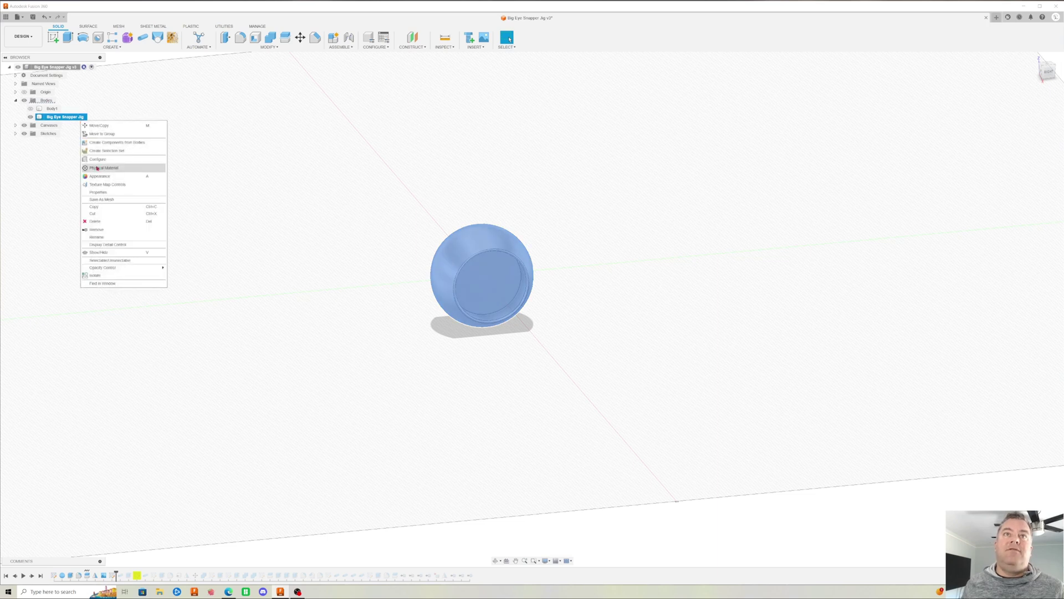
pyautogui.click(108, 167)
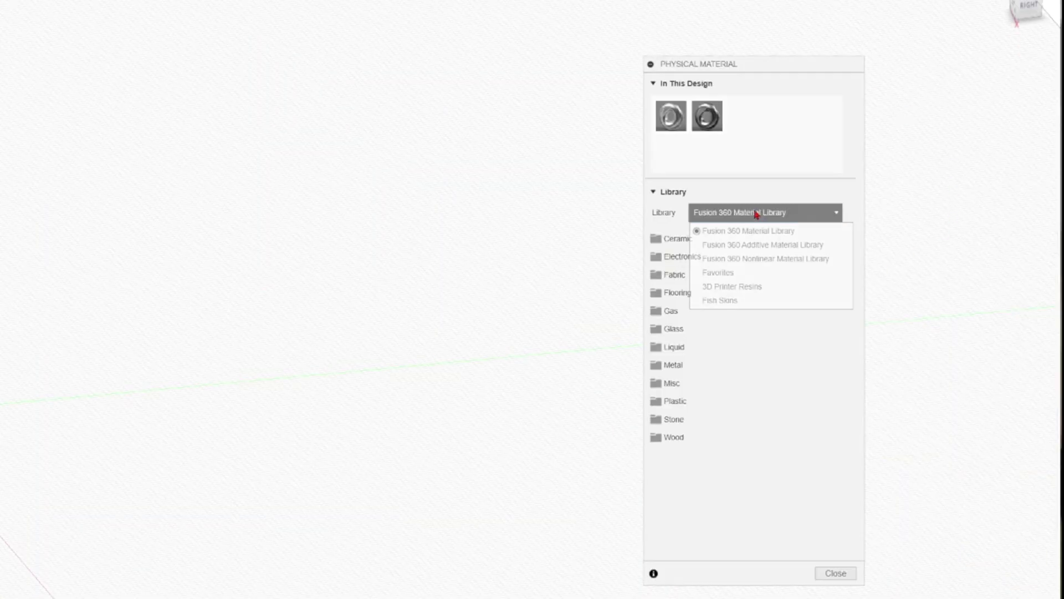
pyautogui.click(755, 213)
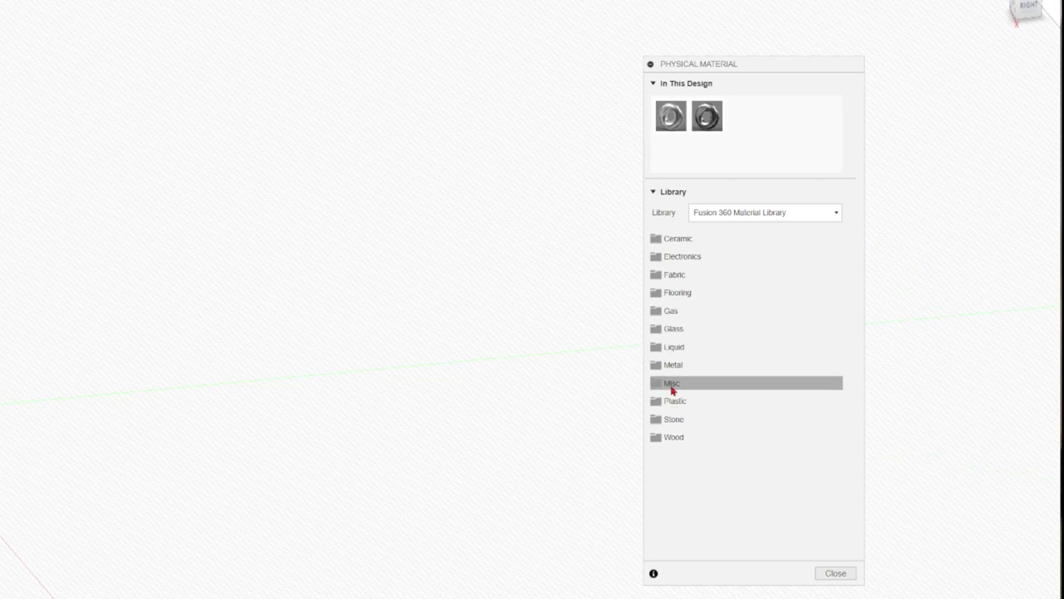
pyautogui.click(675, 365)
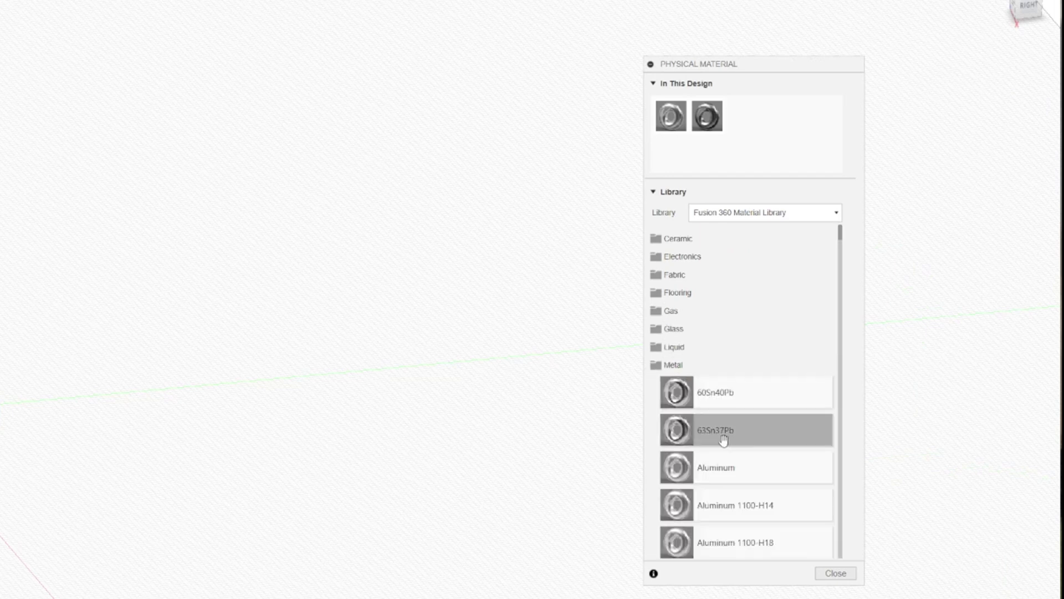
# Find Lead in the Metal list and drag it onto the ball body.
pyautogui.scroll(-6, 724, 435)
pyautogui.scroll(8, 724, 429)
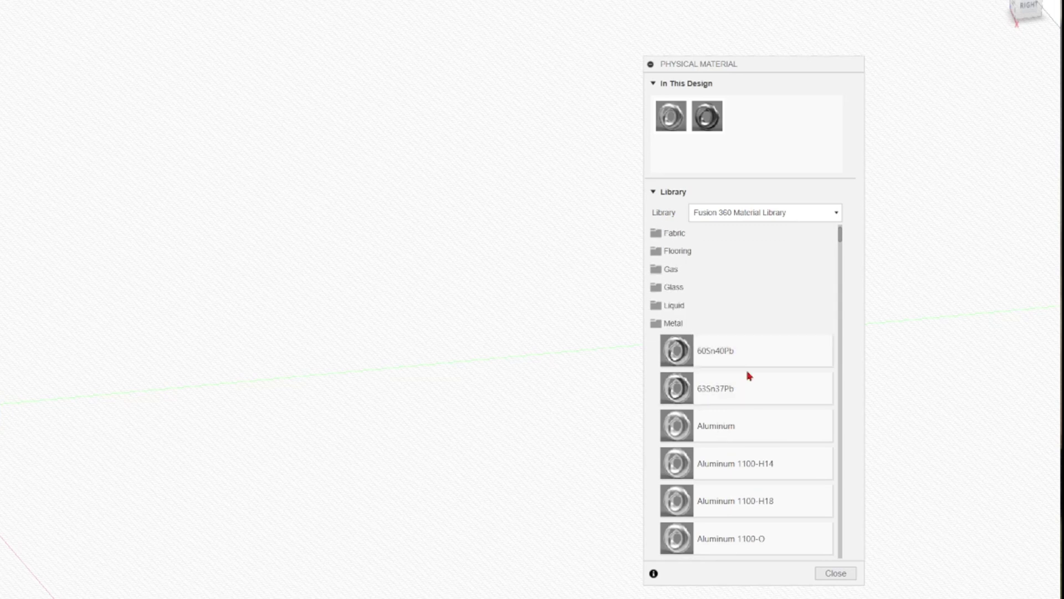
pyautogui.scroll(-3, 738, 391)
pyautogui.scroll(-14, 738, 391)
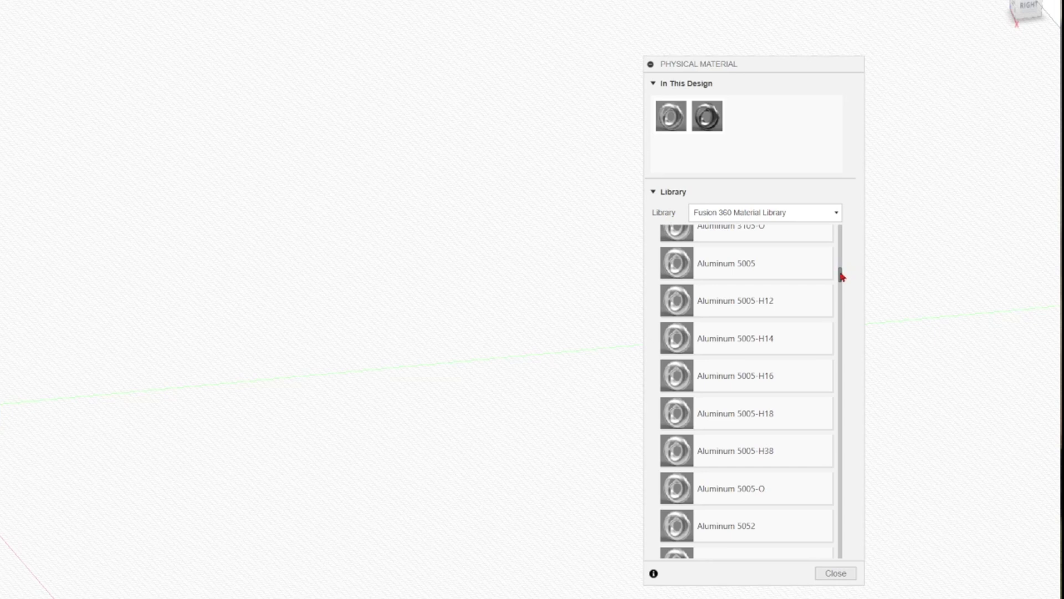
pyautogui.moveTo(840, 275); pyautogui.dragTo(834, 381)
pyautogui.scroll(5, 782, 388)
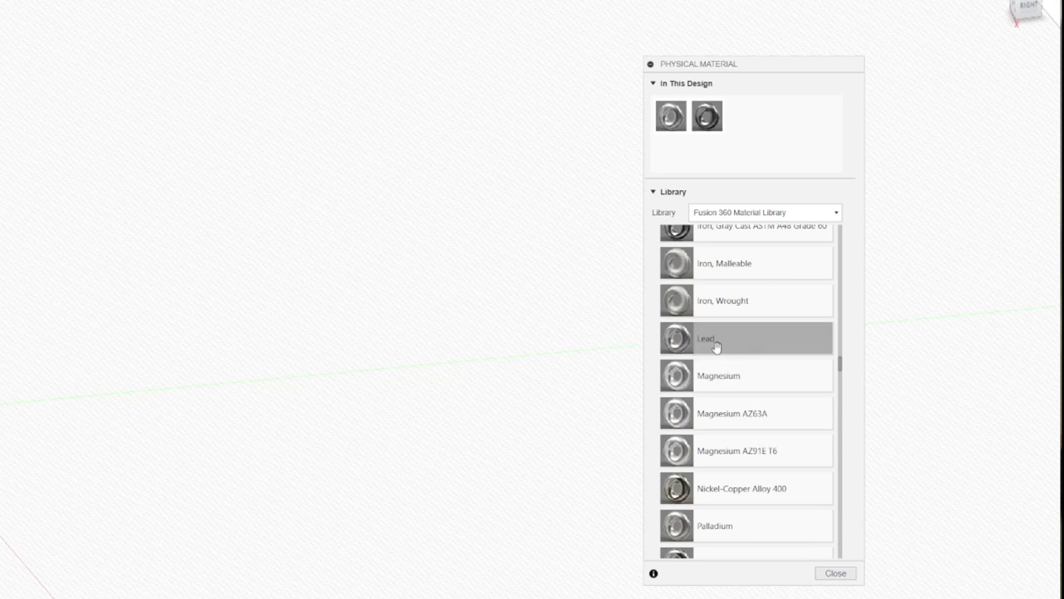
pyautogui.moveTo(679, 348); pyautogui.dragTo(513, 192)
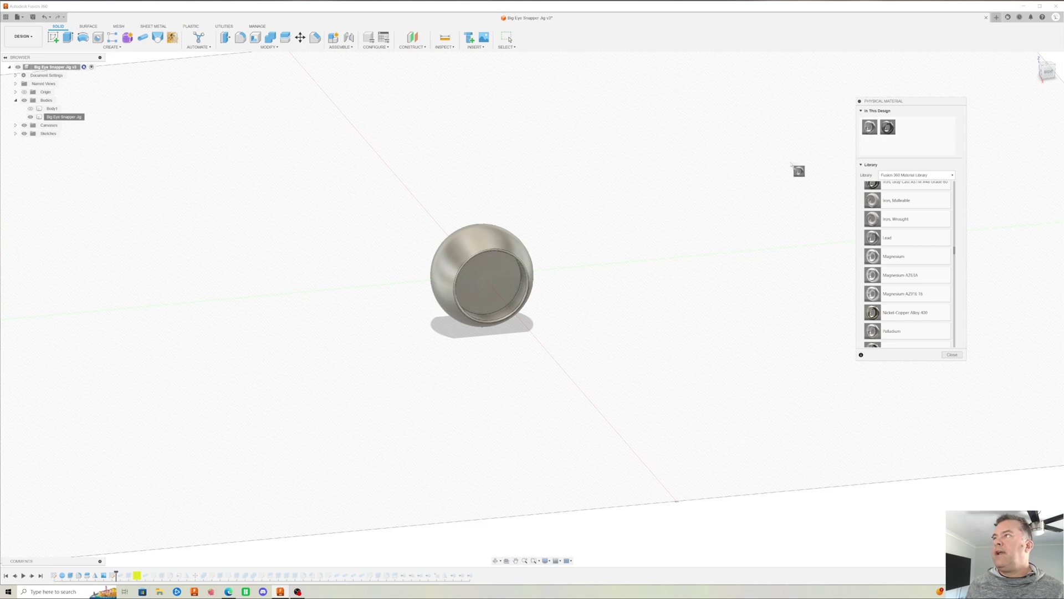
pyautogui.moveTo(792, 165); pyautogui.dragTo(506, 248)
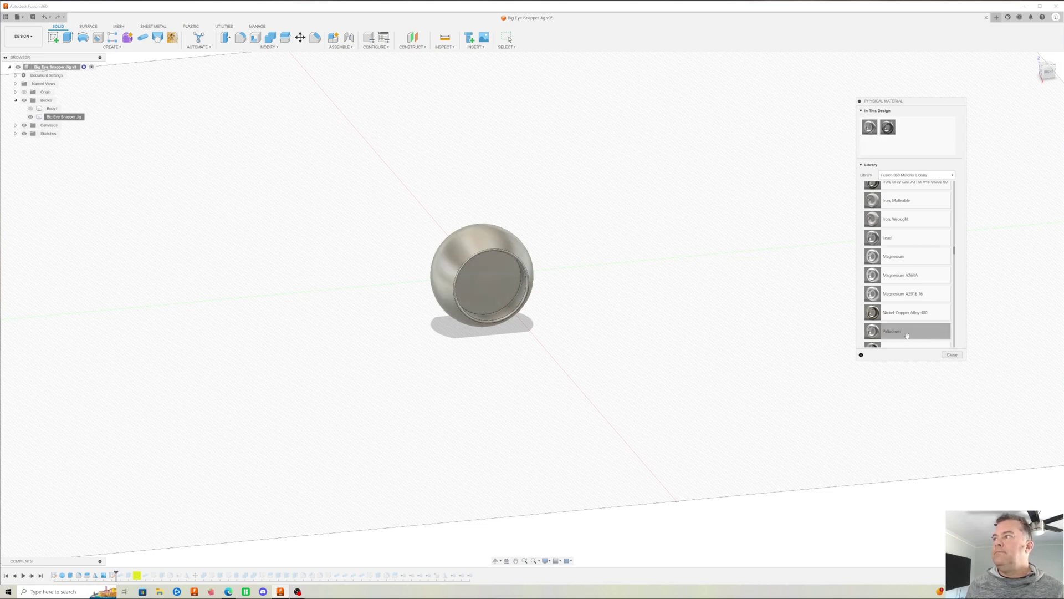
# Switch the material library to Favorites, then close the Physical Material dialog.
pyautogui.click(887, 176)
pyautogui.click(869, 127)
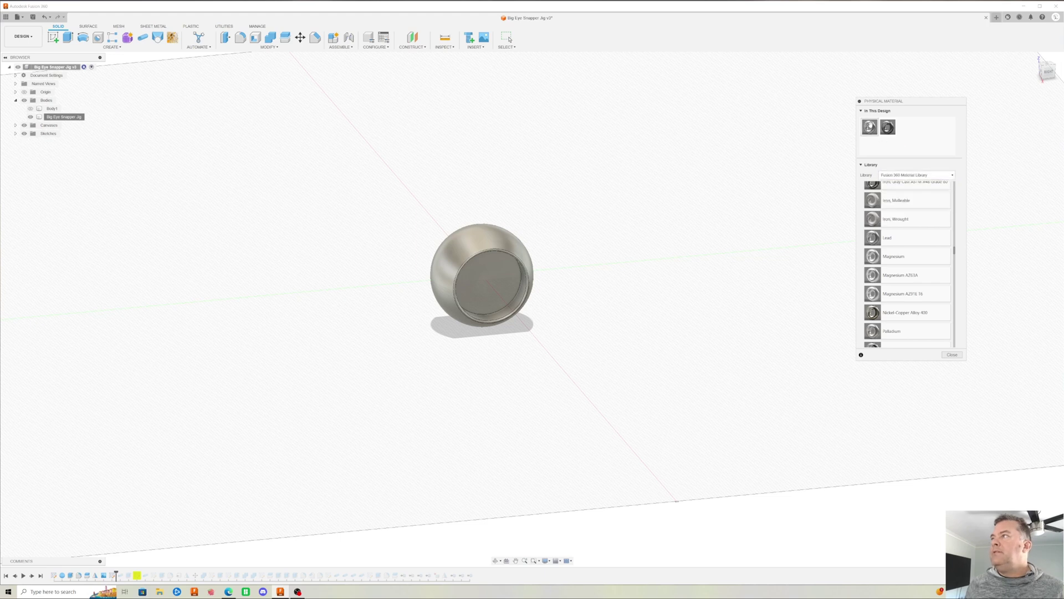
pyautogui.rightClick(869, 129)
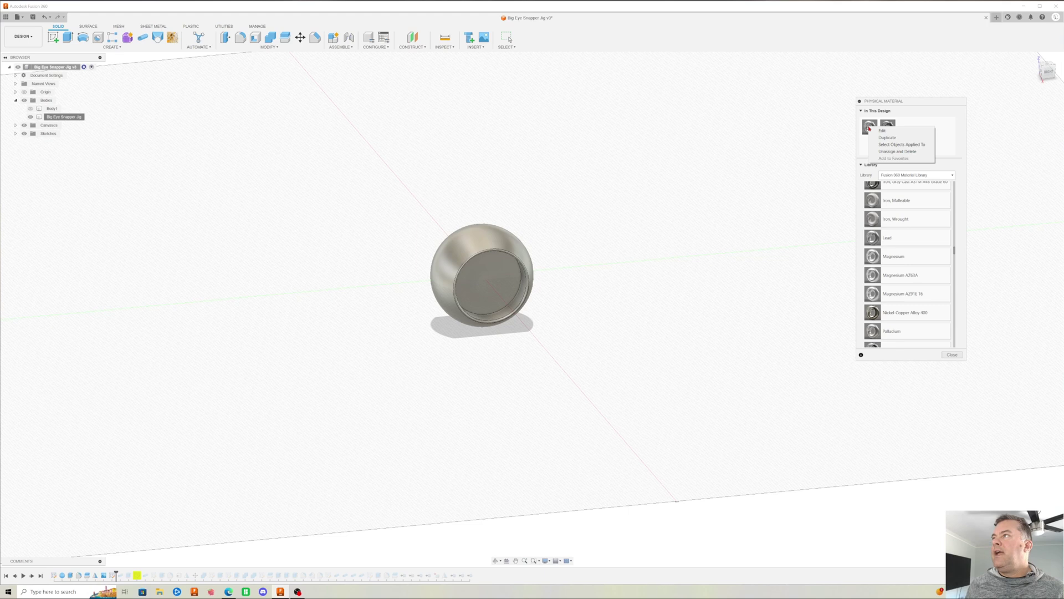
pyautogui.click(864, 154)
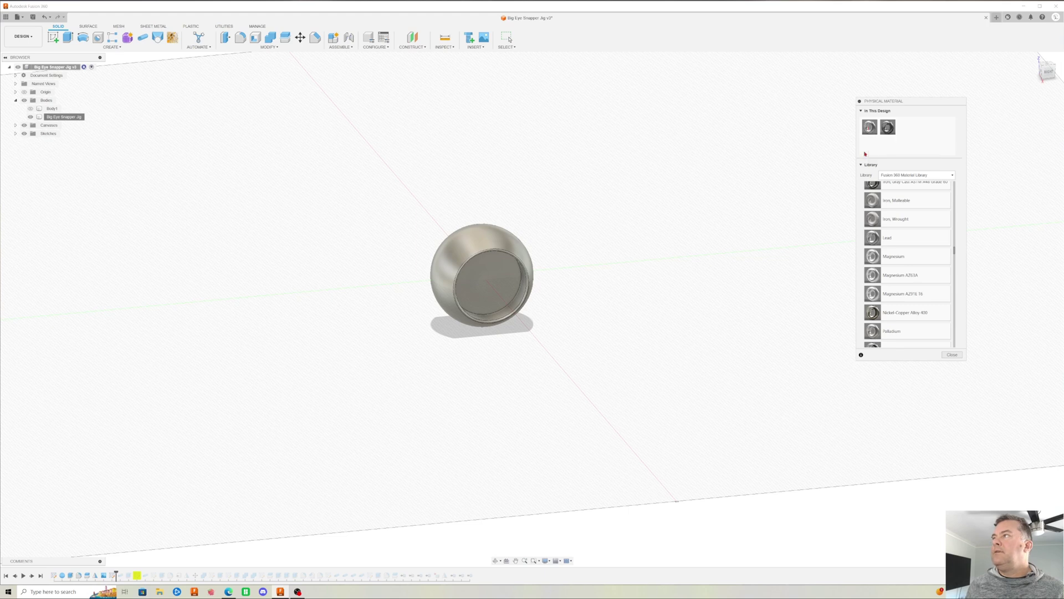
pyautogui.rightClick(869, 130)
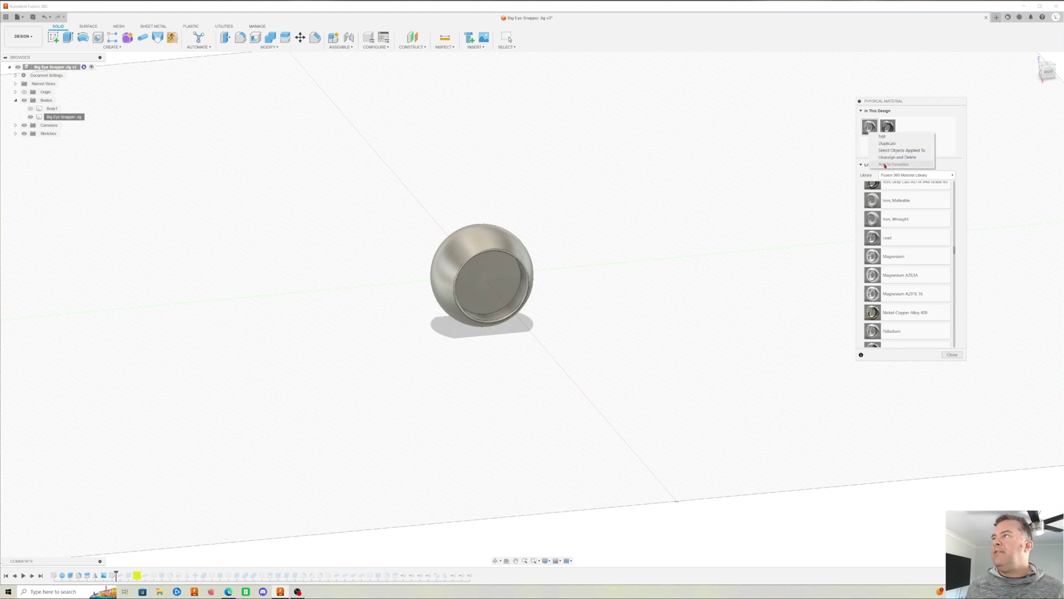
pyautogui.click(915, 174)
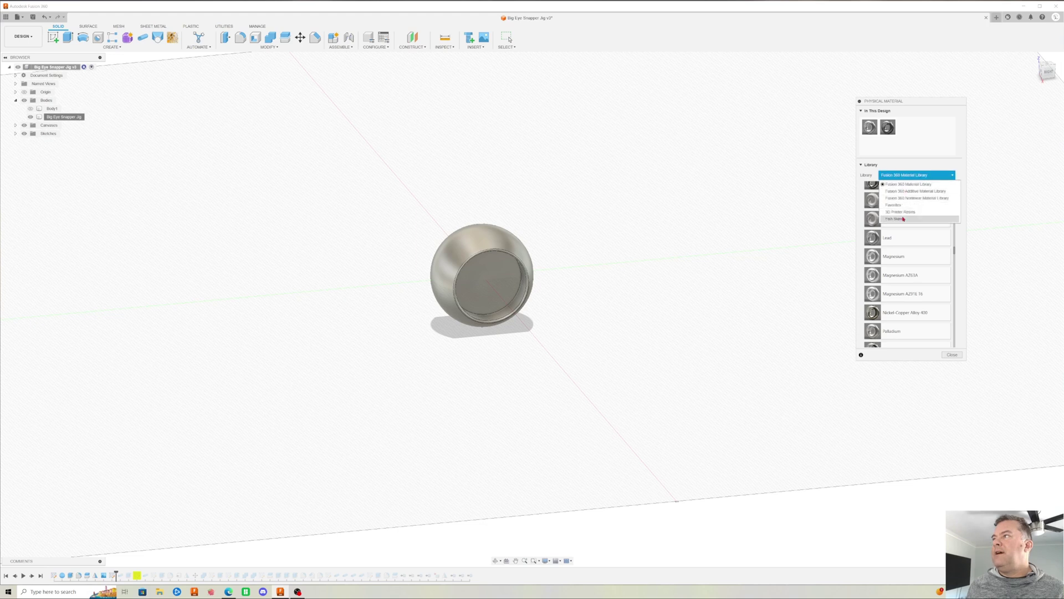
pyautogui.click(901, 205)
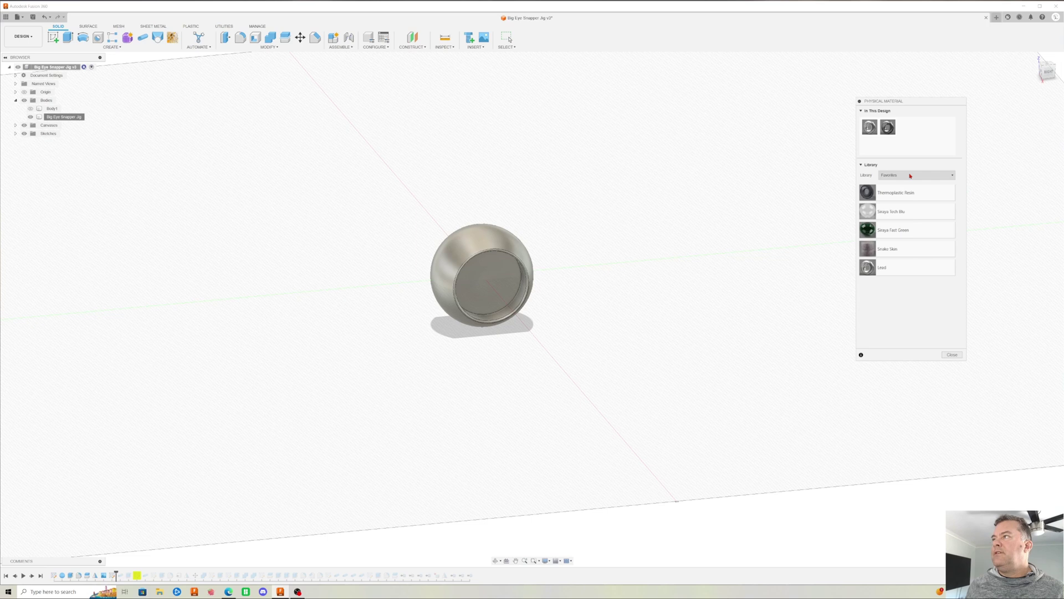
pyautogui.click(958, 354)
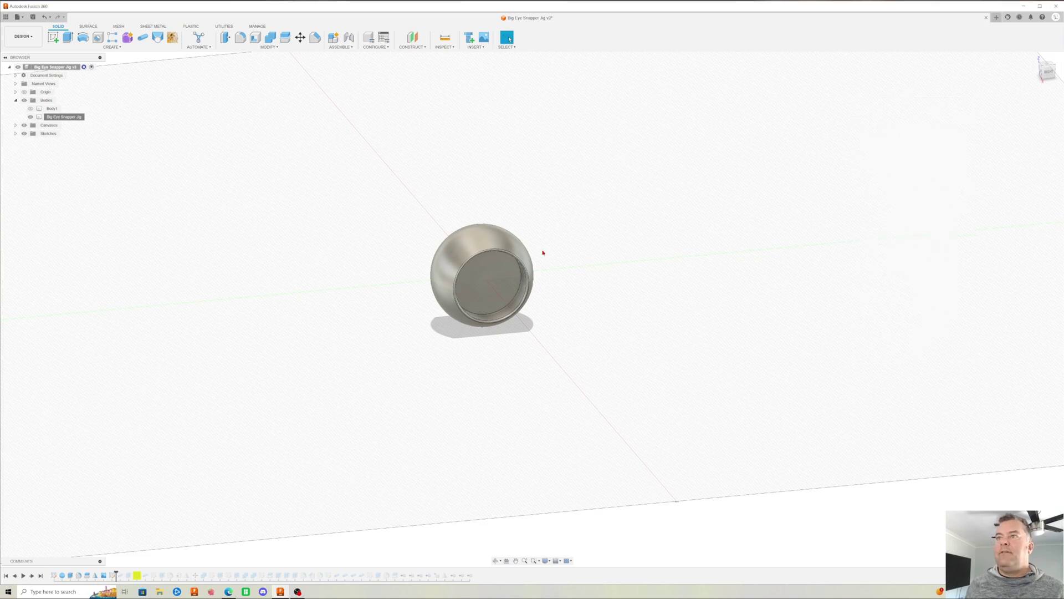
# Open the jig body's Properties to read its Lead mass and volume, checking the mass in ounces.
pyautogui.rightClick(71, 116)
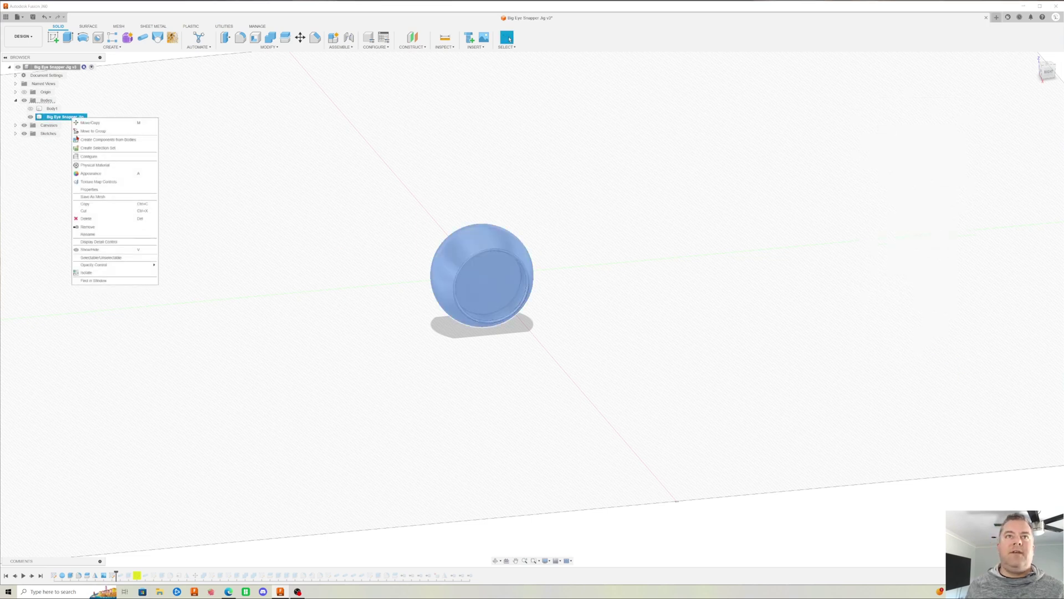
pyautogui.click(115, 190)
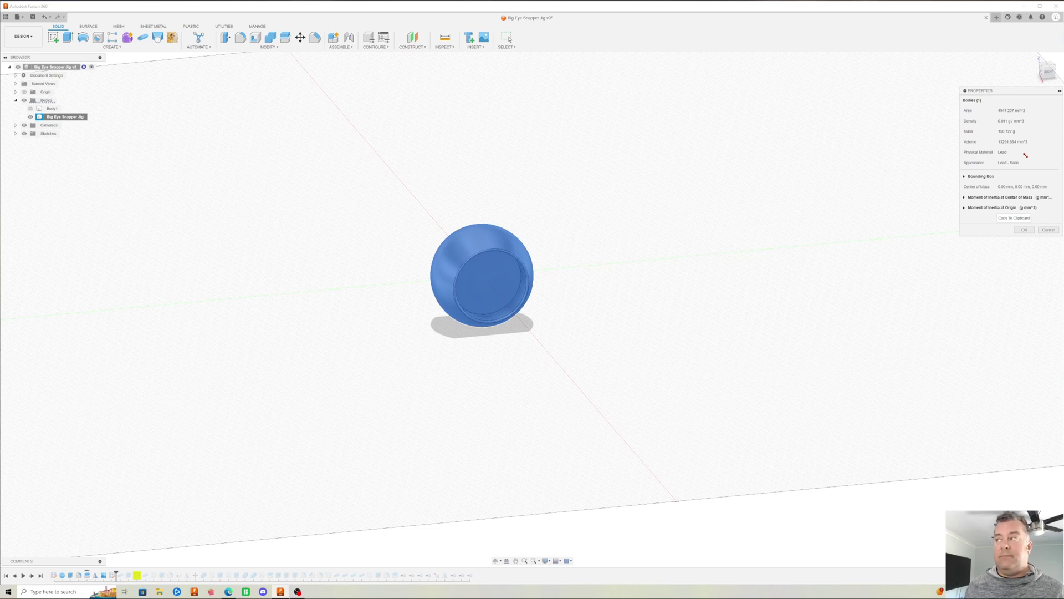
pyautogui.click(499, 315)
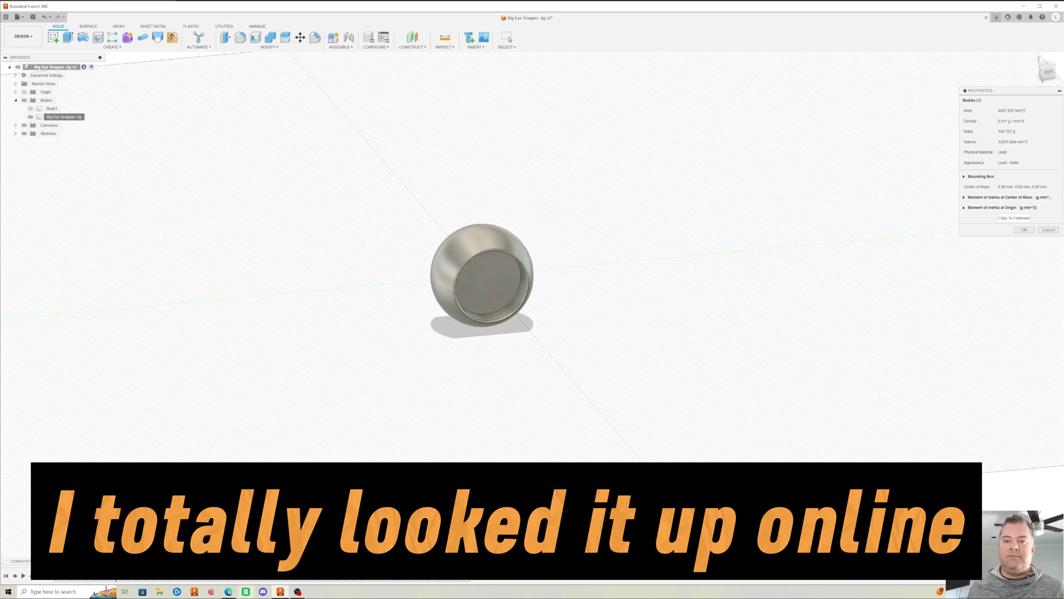
pyautogui.click(228, 592)
pyautogui.click(134, 418)
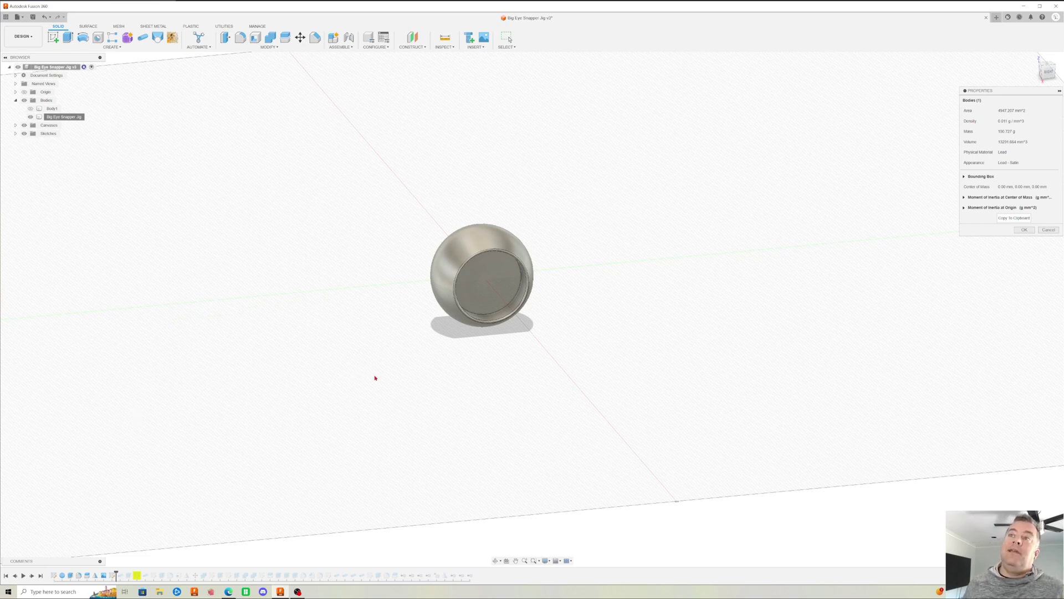
pyautogui.keyDown('shift'); pyautogui.moveTo(377, 367); pyautogui.dragTo(402, 378, button='middle'); pyautogui.keyUp('shift')
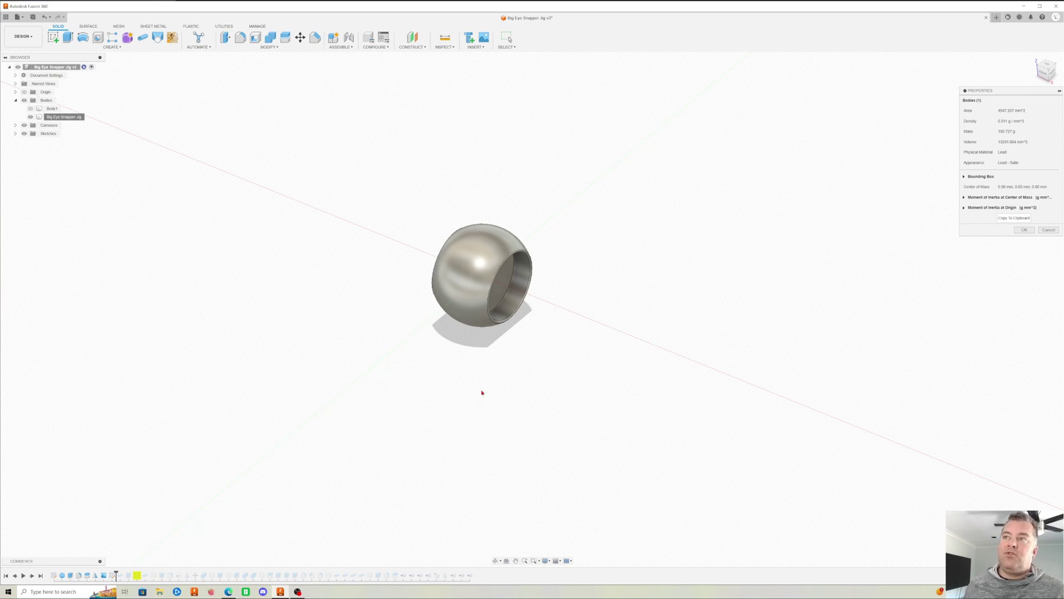
# Roll the timeline forward and hide Body4 so the eyelet's open ring is visible.
pyautogui.moveTo(116, 575); pyautogui.dragTo(174, 574)
pyautogui.click(509, 39)
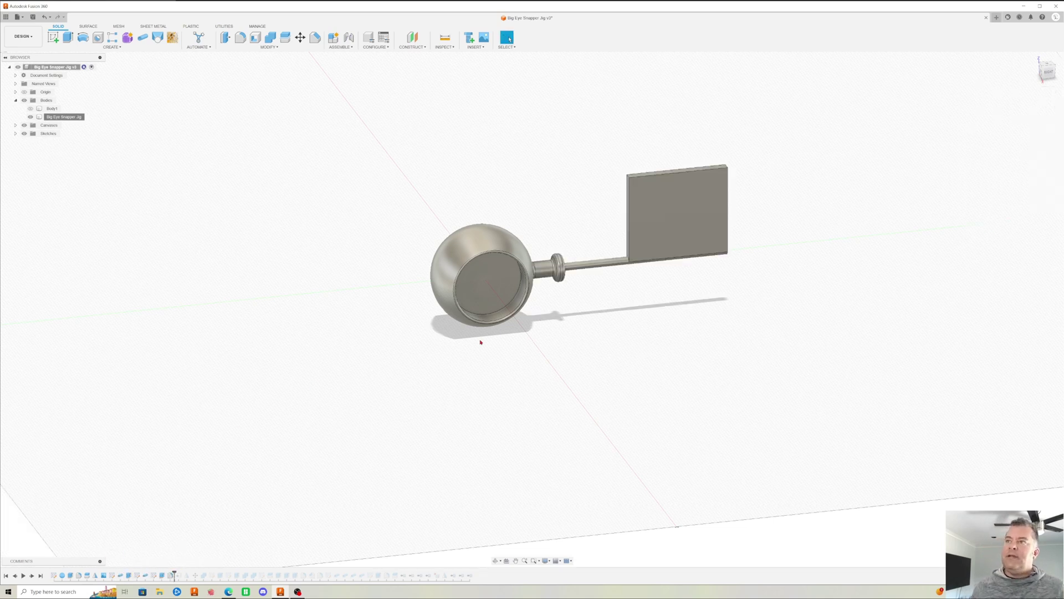
pyautogui.moveTo(480, 342)
pyautogui.keyDown('shift'); pyautogui.mouseDown(button='middle')
pyautogui.moveTo(468, 352)
pyautogui.moveTo(466, 340)
pyautogui.mouseUp(button='middle'); pyautogui.keyUp('shift')
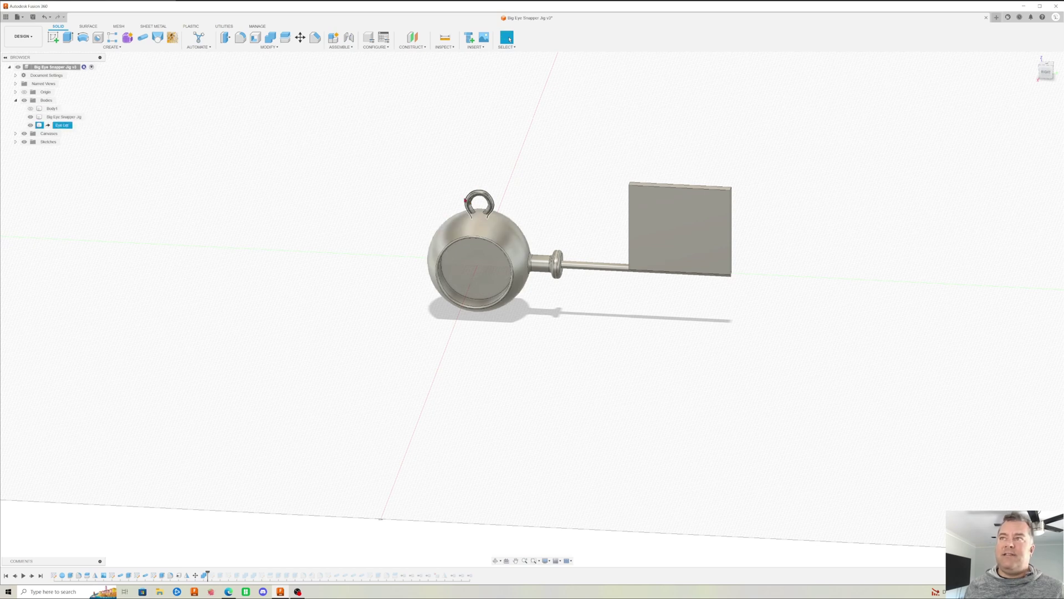
pyautogui.click(437, 324)
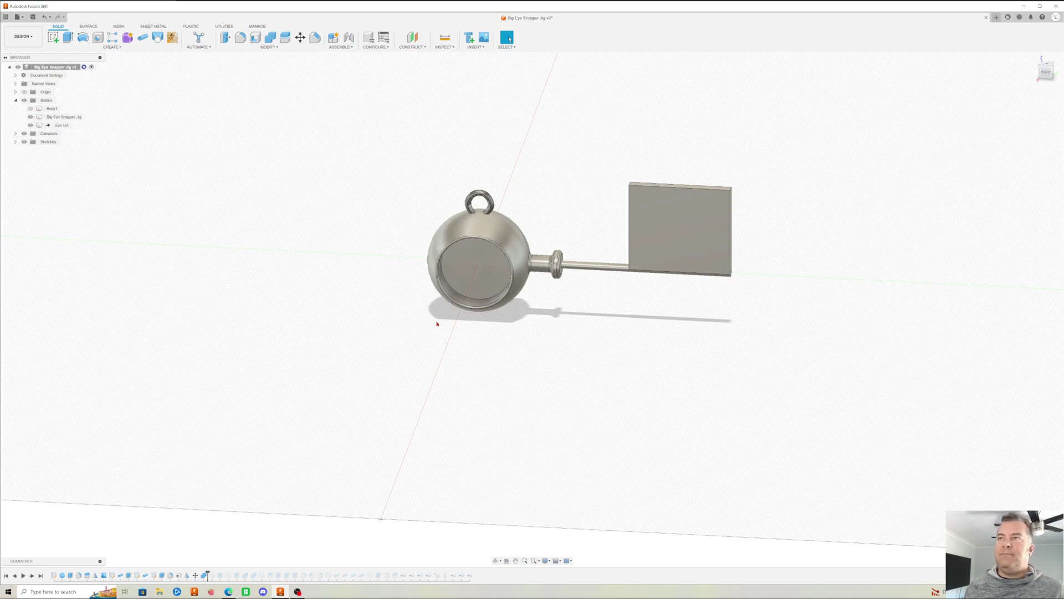
pyautogui.moveTo(207, 574); pyautogui.dragTo(223, 574)
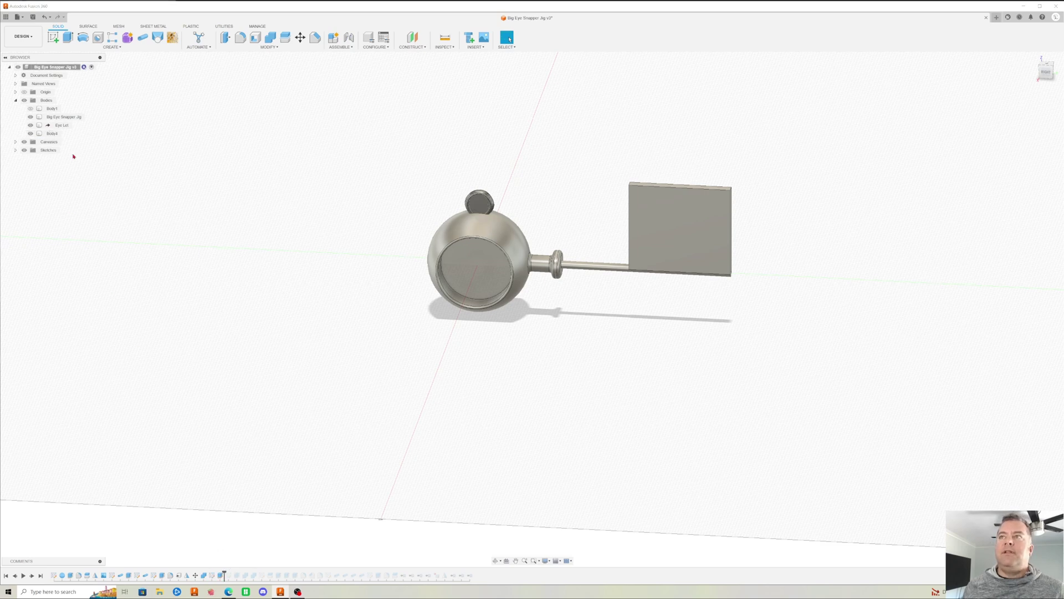
pyautogui.click(486, 211)
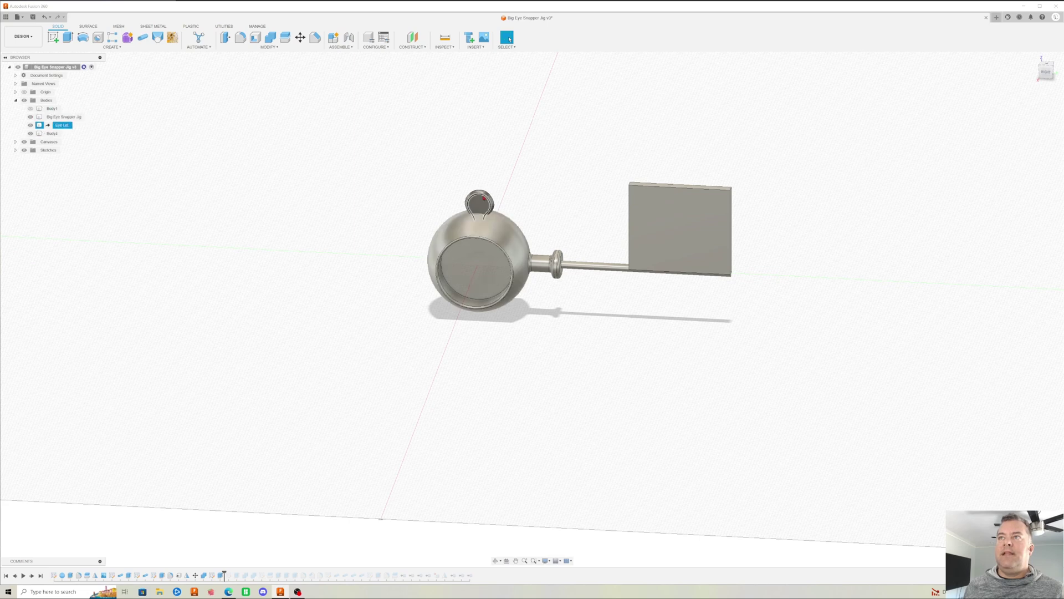
pyautogui.click(30, 133)
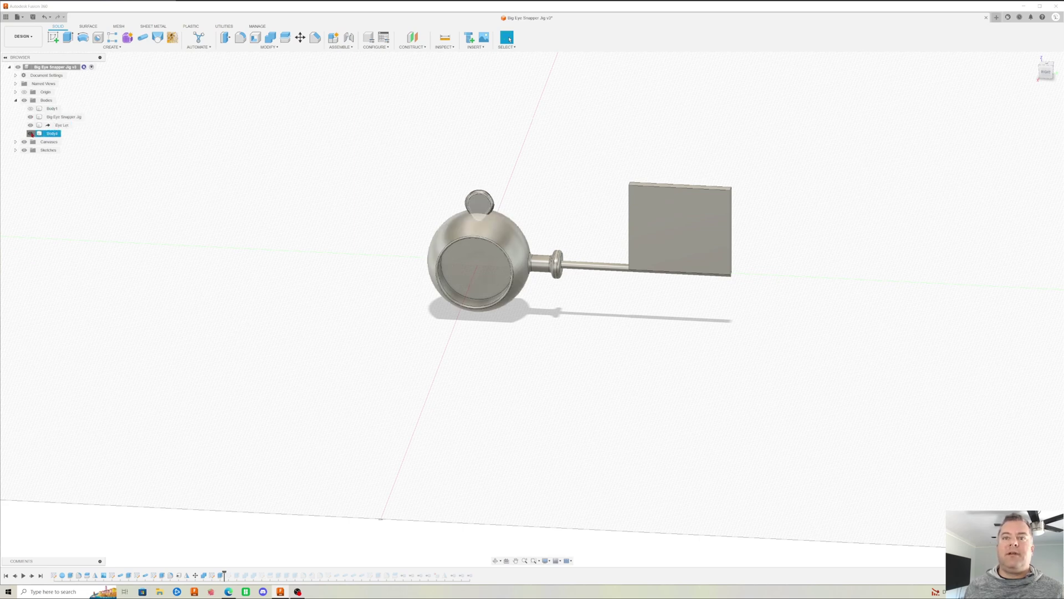
pyautogui.keyDown('shift'); pyautogui.moveTo(194, 521); pyautogui.dragTo(376, 392, button='middle'); pyautogui.keyUp('shift')
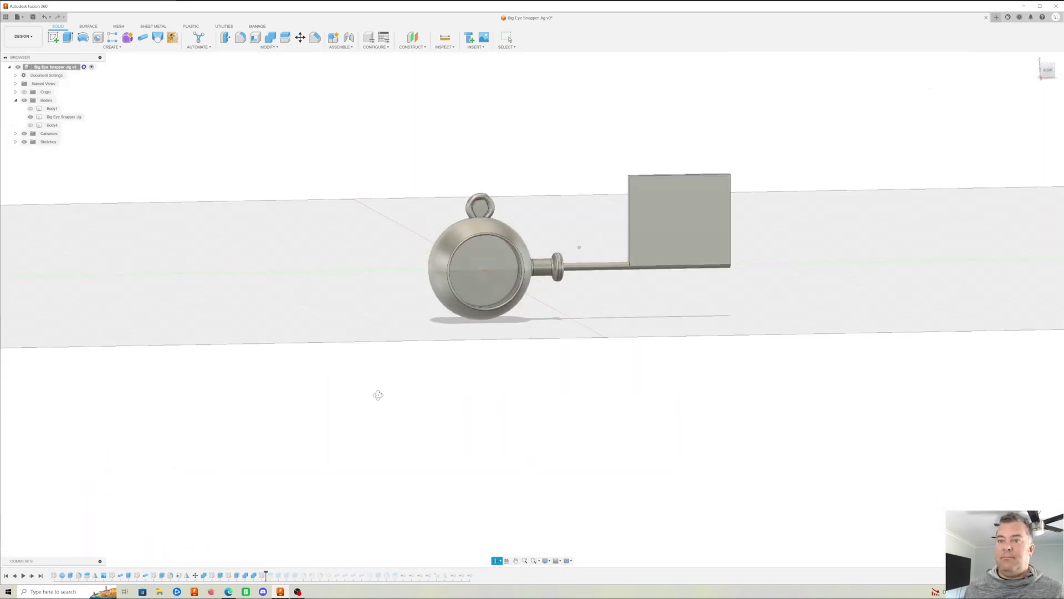
# Move the timeline marker to Sketch10 and edit the plate sketch with its three pin-hole circles.
pyautogui.moveTo(265, 572); pyautogui.dragTo(267, 572)
pyautogui.click(263, 575)
pyautogui.rightClick(262, 576)
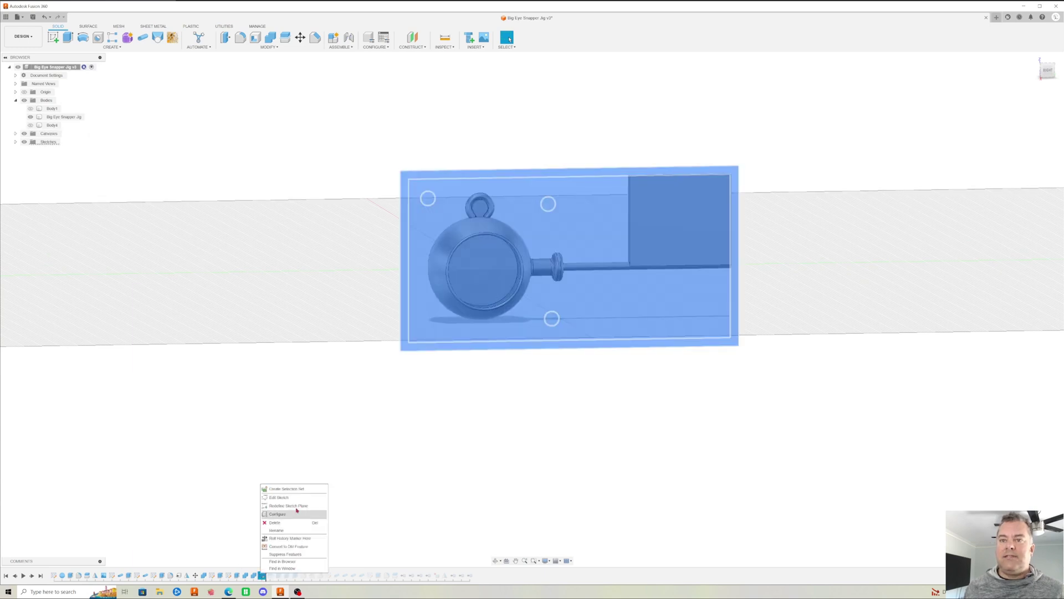
pyautogui.click(279, 498)
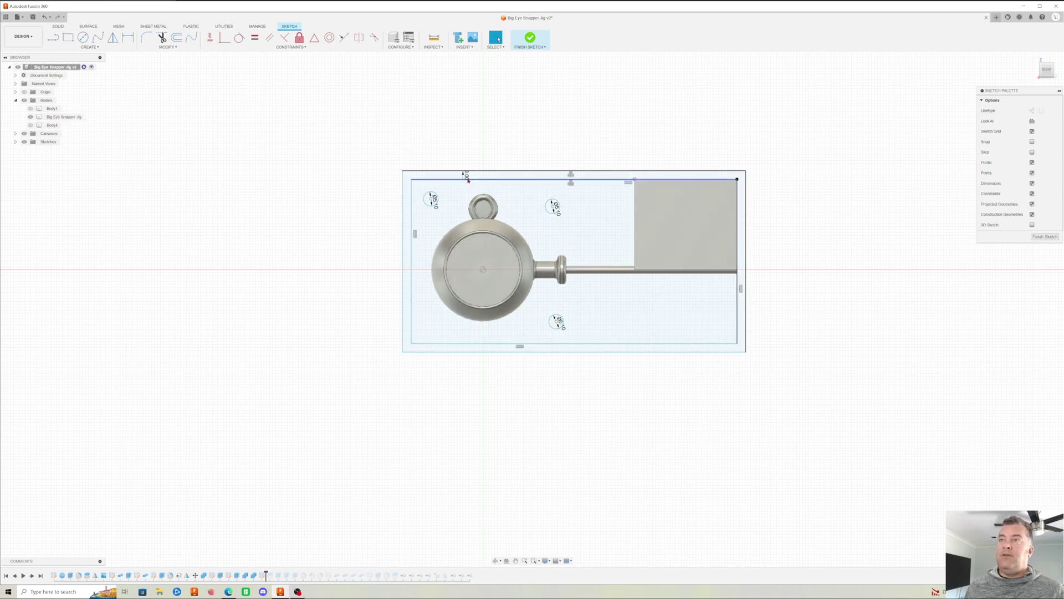
# Zoom over the plate sketch, clear the selection, and finish the sketch.
pyautogui.scroll(-2, 468, 179)
pyautogui.scroll(5, 467, 179)
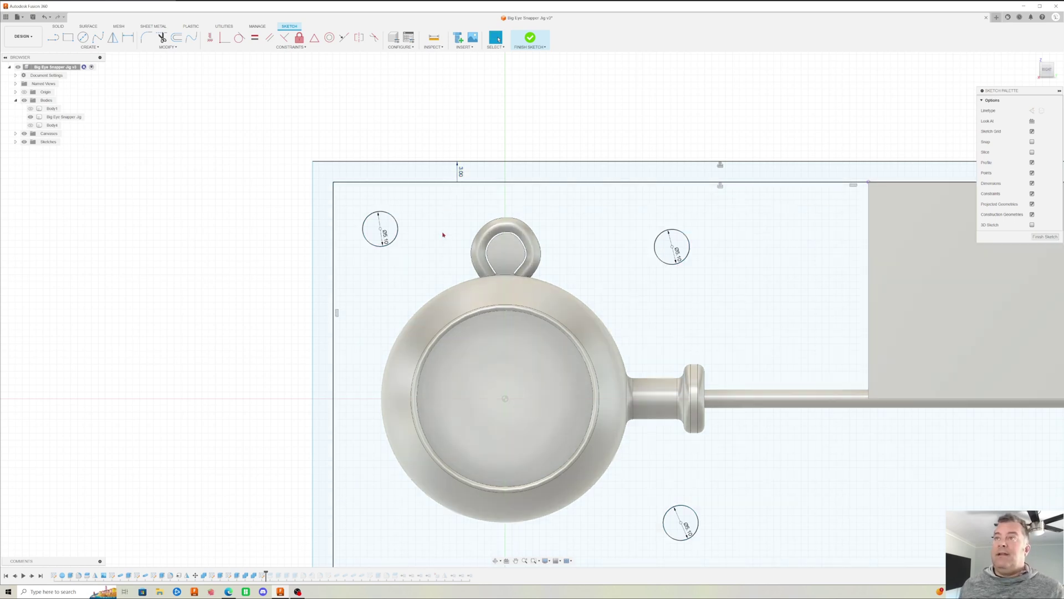
pyautogui.scroll(-3, 444, 234)
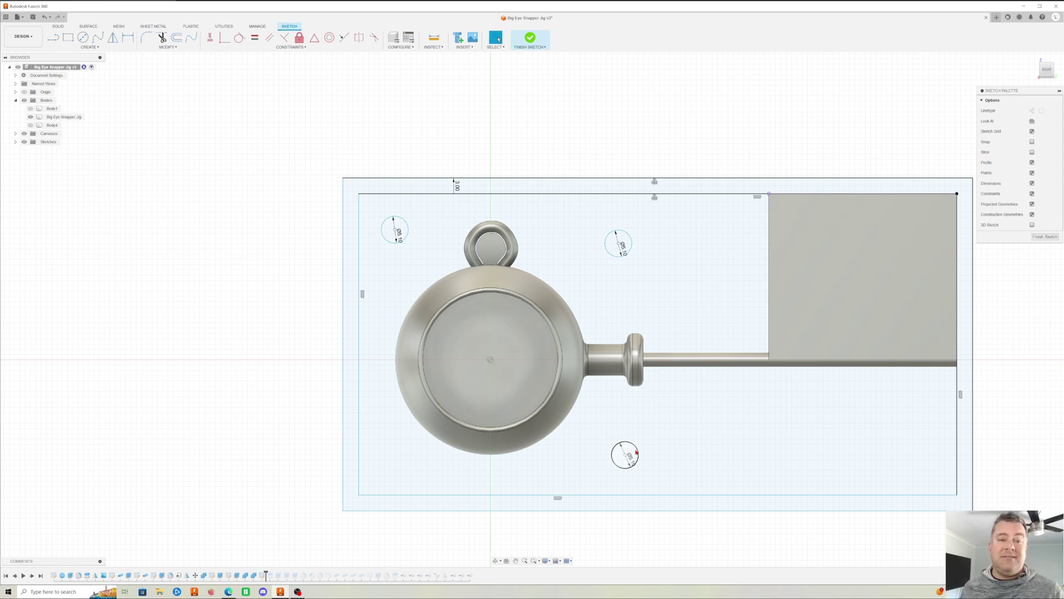
pyautogui.press('Escape')
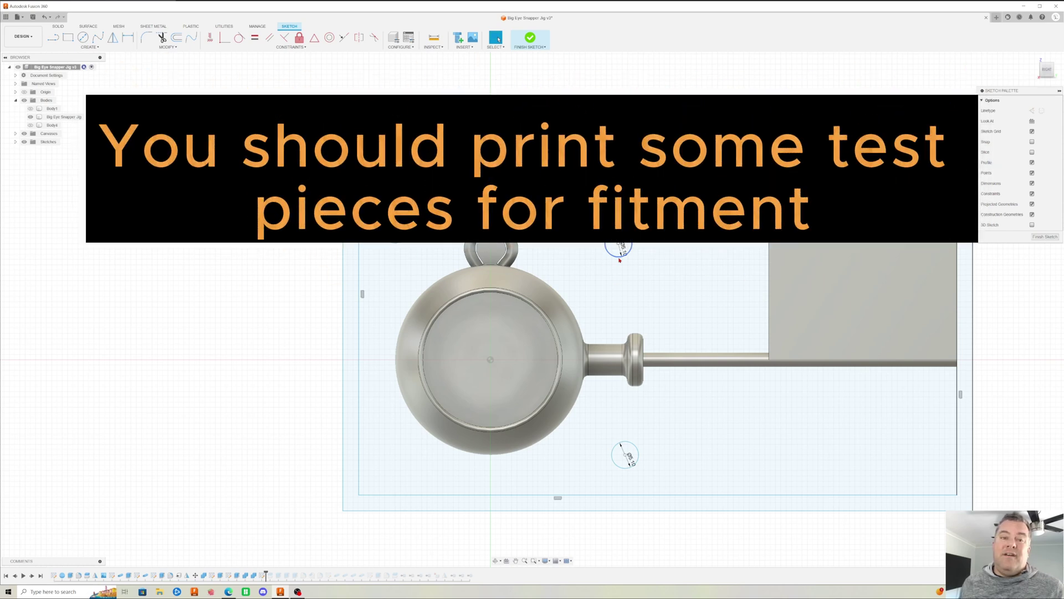
pyautogui.scroll(-2, 707, 446)
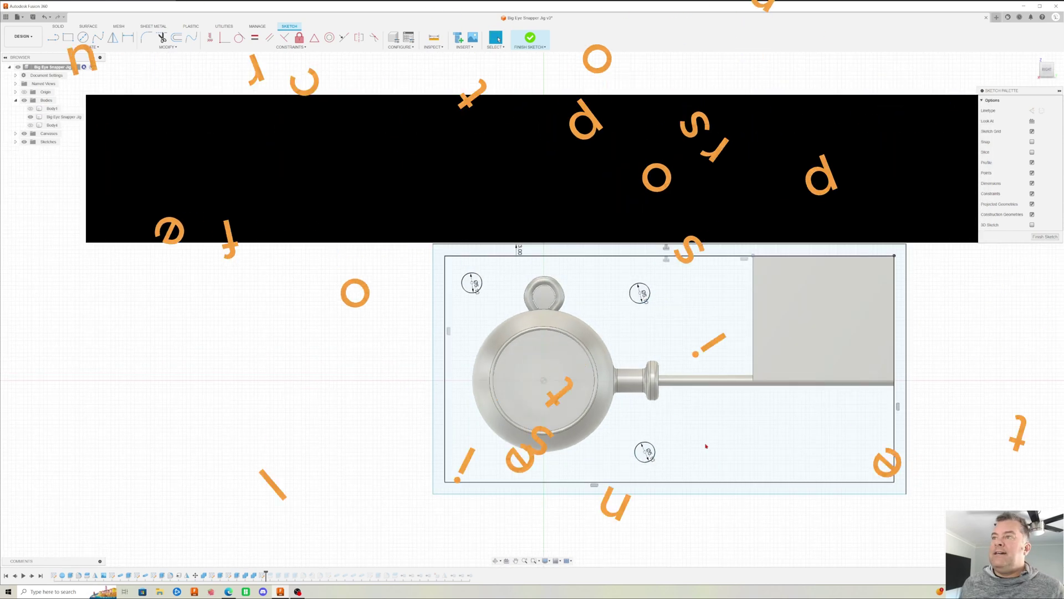
pyautogui.click(1038, 237)
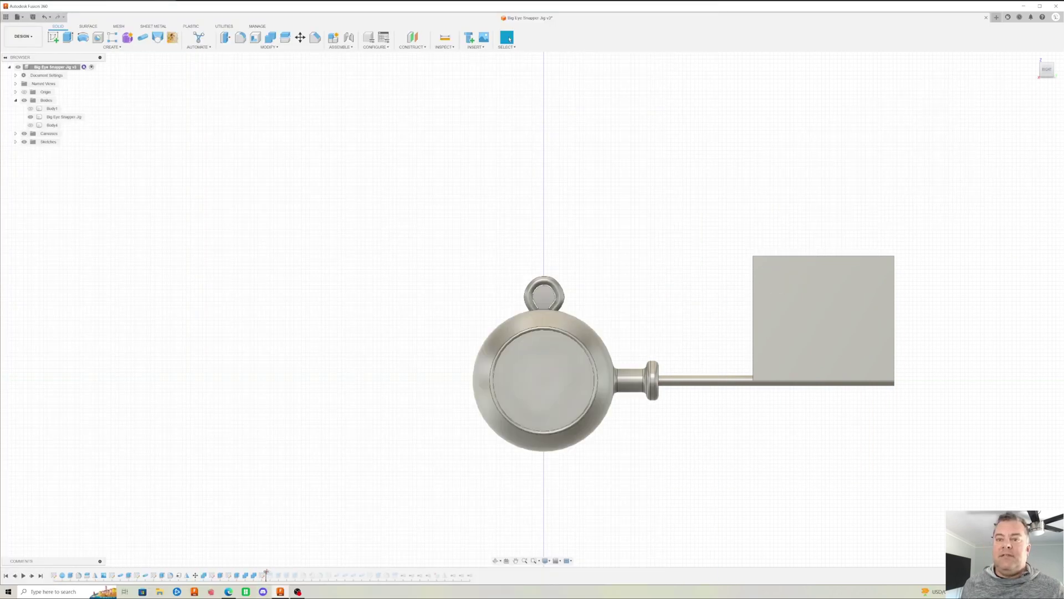
# Roll the timeline past Split2 and view the jig as two separate halves.
pyautogui.moveTo(266, 573); pyautogui.dragTo(273, 573)
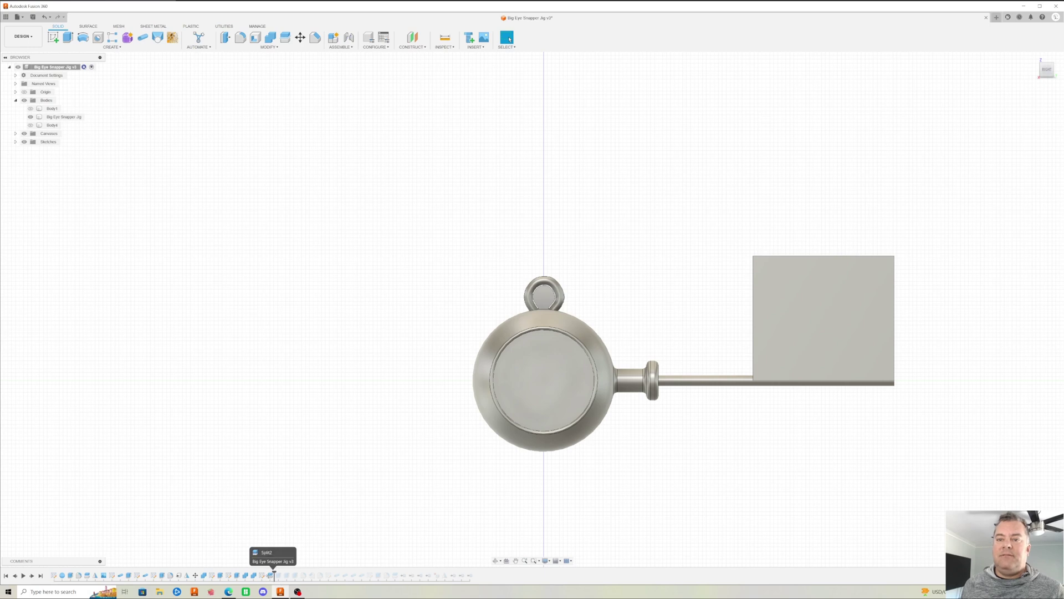
pyautogui.keyDown('shift'); pyautogui.moveTo(356, 463); pyautogui.dragTo(572, 447, button='middle'); pyautogui.keyUp('shift')
pyautogui.scroll(-5, 435, 466)
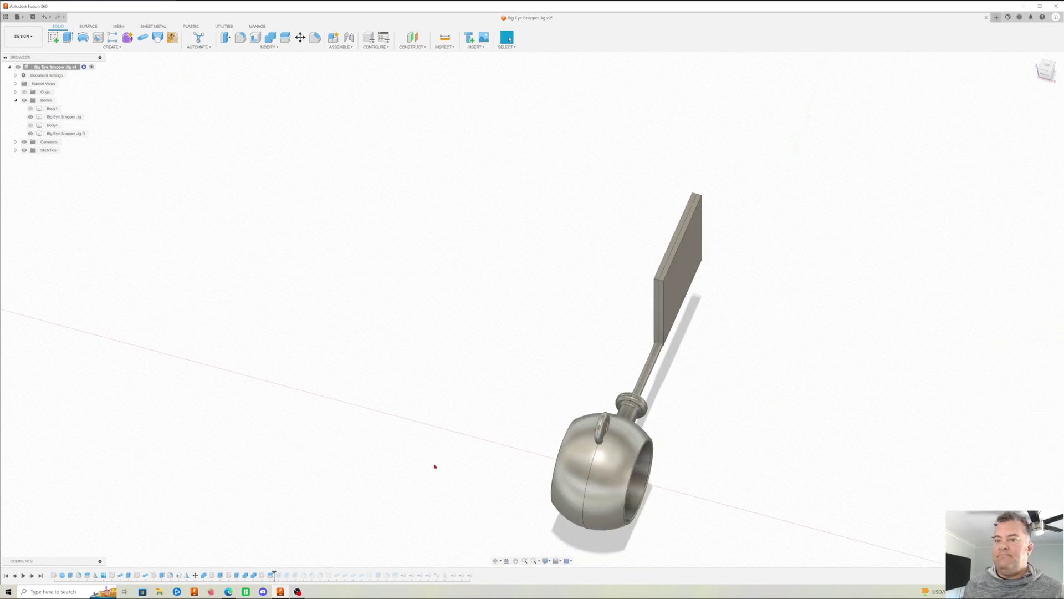
pyautogui.moveTo(434, 465); pyautogui.dragTo(394, 427, button='middle')
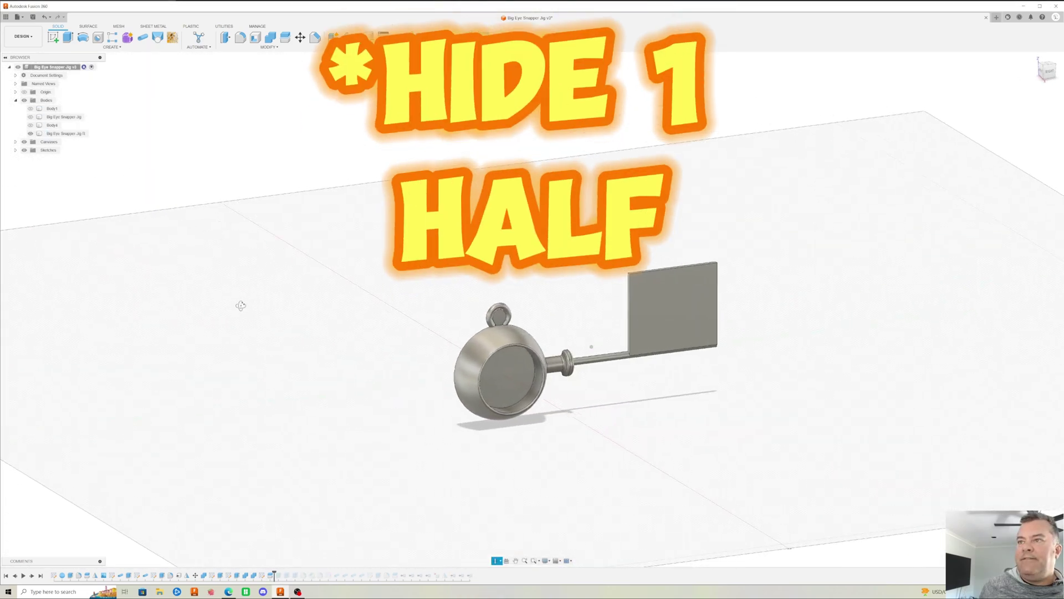
pyautogui.keyDown('shift'); pyautogui.moveTo(240, 306); pyautogui.dragTo(247, 307, button='middle'); pyautogui.keyUp('shift')
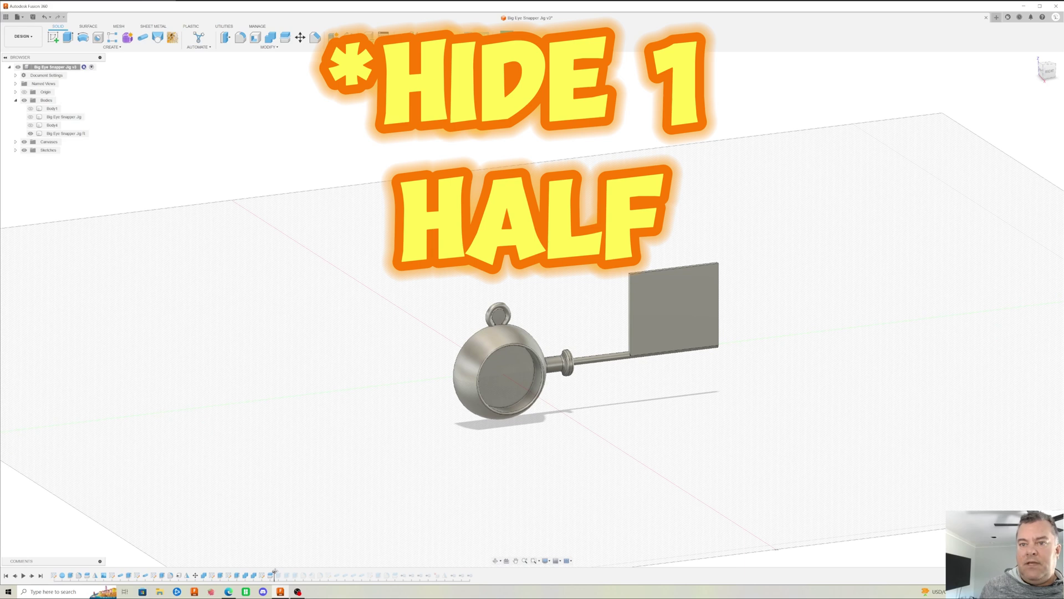
# Reopen the plate extrude, inspect the plate from several angles, and confirm it.
pyautogui.rightClick(278, 575)
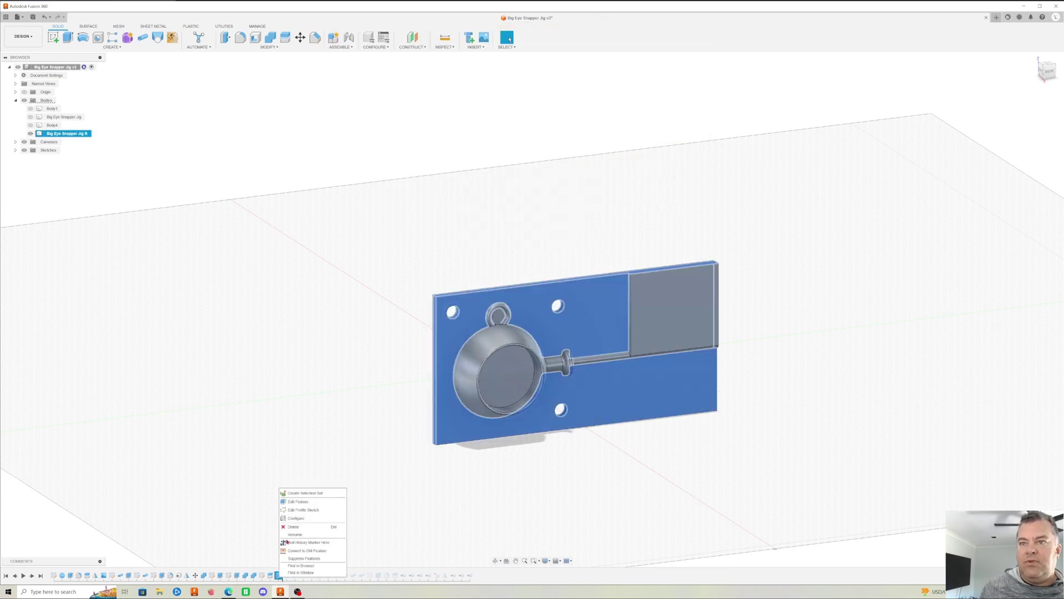
pyautogui.click(299, 503)
pyautogui.keyDown('shift'); pyautogui.moveTo(321, 445); pyautogui.dragTo(471, 381, button='middle'); pyautogui.keyUp('shift')
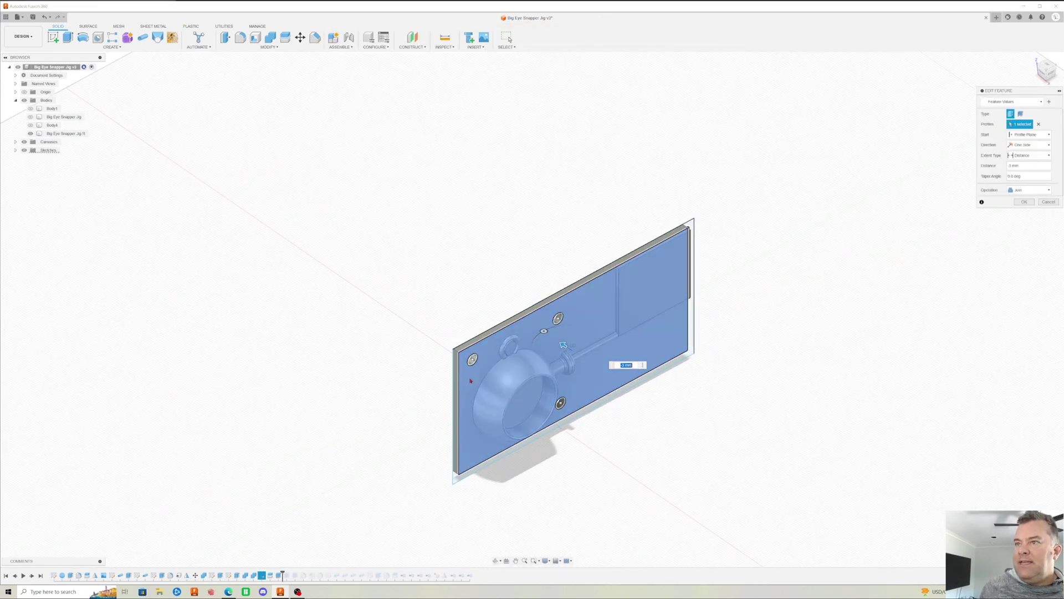
pyautogui.keyDown('shift'); pyautogui.moveTo(356, 373); pyautogui.dragTo(373, 358, button='middle'); pyautogui.keyUp('shift')
pyautogui.keyDown('shift'); pyautogui.moveTo(459, 420); pyautogui.dragTo(450, 419, button='middle'); pyautogui.keyUp('shift')
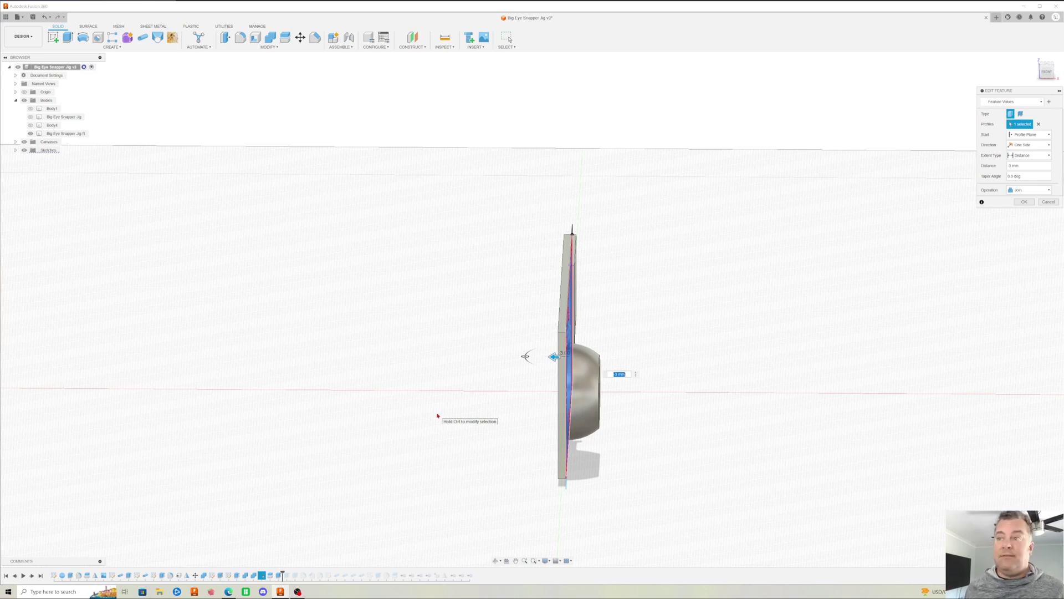
pyautogui.keyDown('shift'); pyautogui.moveTo(430, 417); pyautogui.dragTo(409, 413, button='middle'); pyautogui.keyUp('shift')
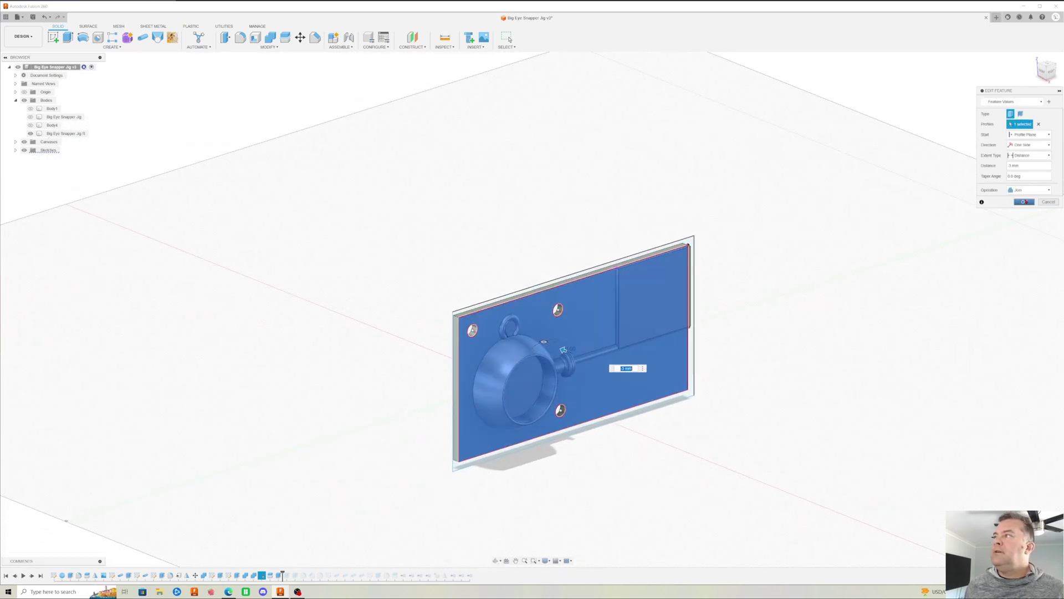
pyautogui.click(1024, 202)
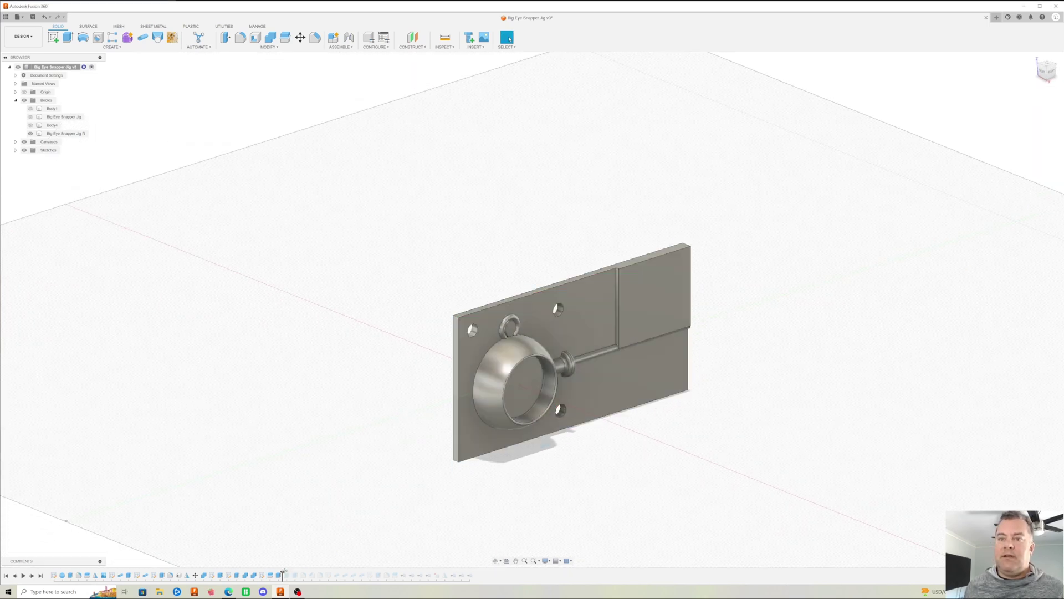
# Advance the timeline one feature to recess the right-side pocket, leaving the extrudes unchanged.
pyautogui.moveTo(283, 572); pyautogui.dragTo(289, 573)
pyautogui.doubleClick(261, 574)
pyautogui.keyDown('shift'); pyautogui.moveTo(368, 456); pyautogui.dragTo(395, 464, button='middle'); pyautogui.keyUp('shift')
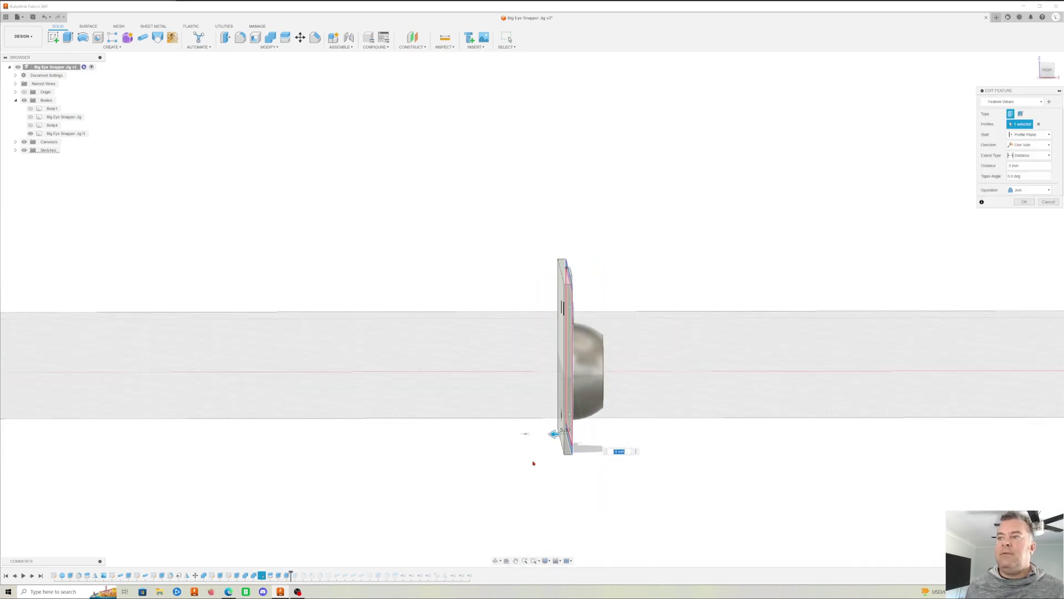
pyautogui.press('Escape')
pyautogui.rightClick(278, 575)
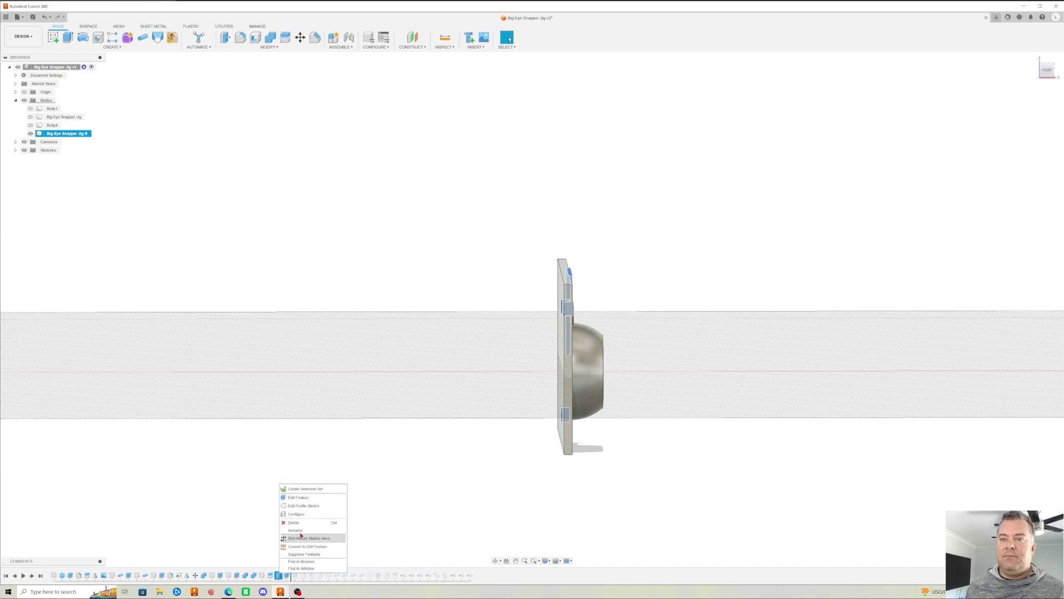
pyautogui.click(309, 497)
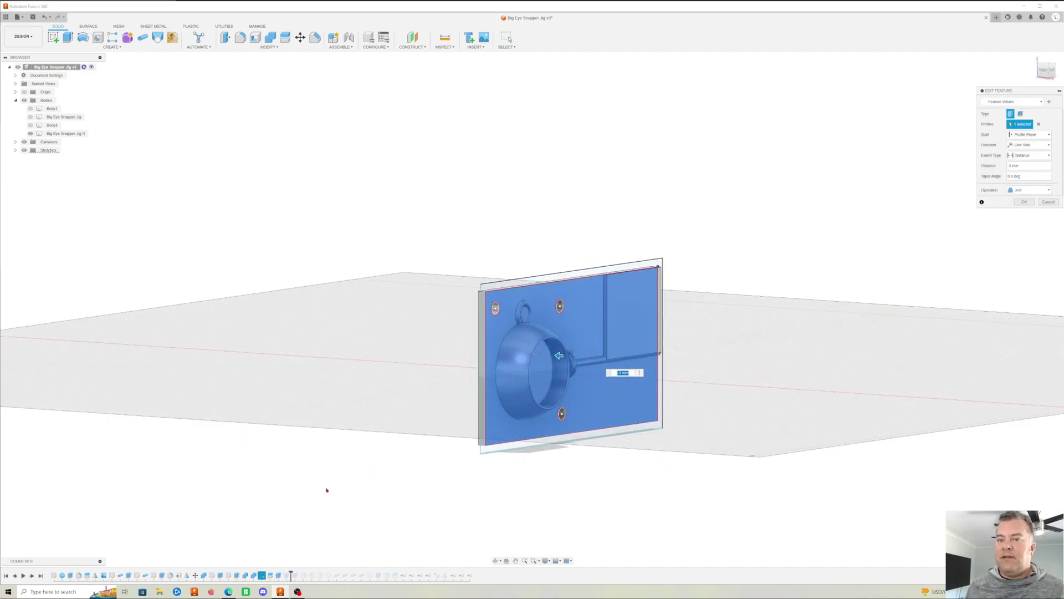
pyautogui.click(1048, 202)
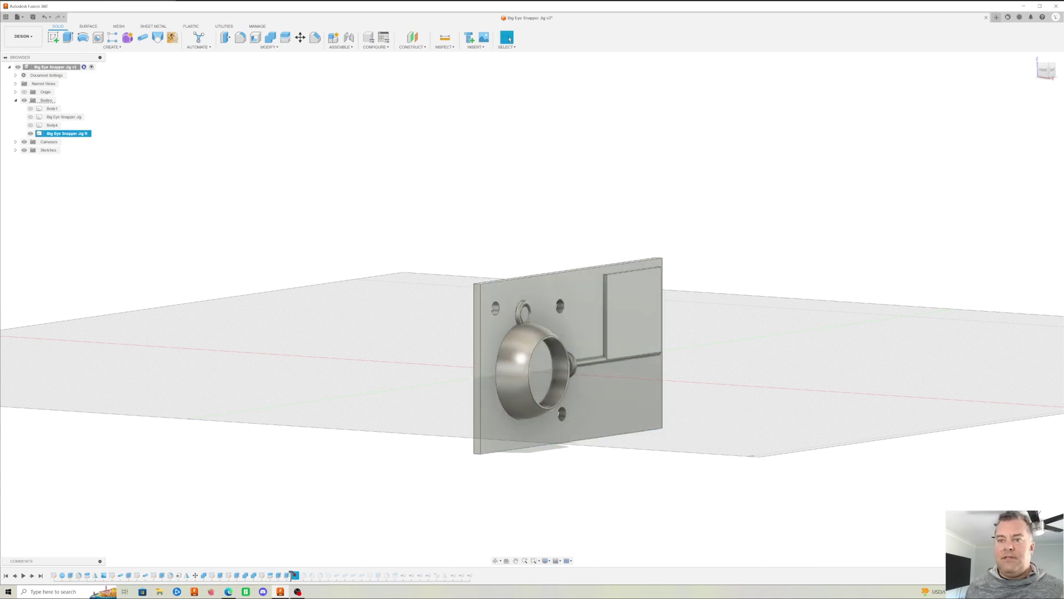
# Edit the wall extrude, check its 30 mm distance from a side view, and confirm it.
pyautogui.click(509, 38)
pyautogui.doubleClick(262, 575)
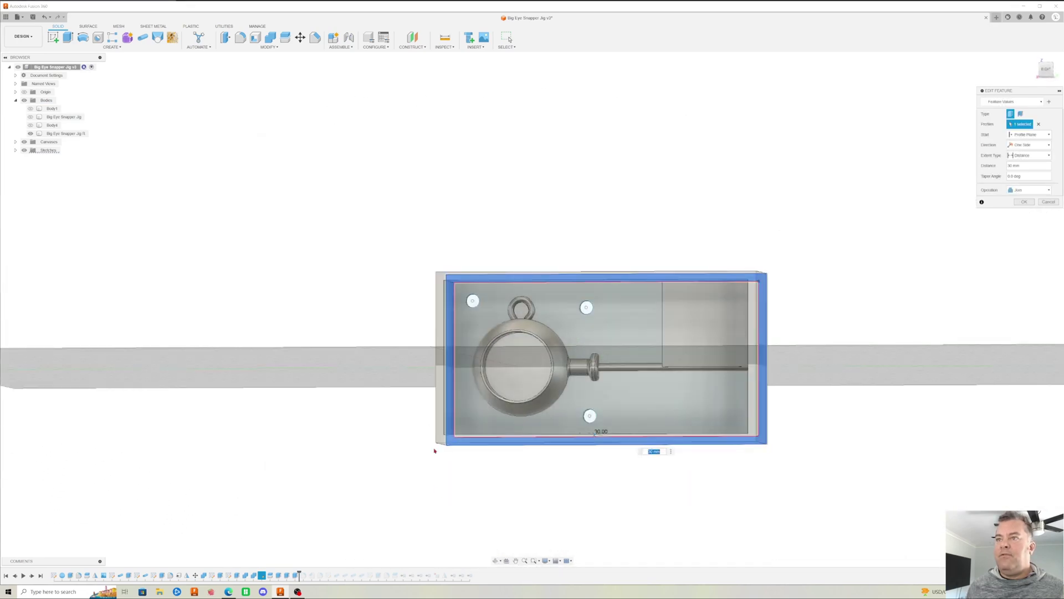
pyautogui.keyDown('shift'); pyautogui.moveTo(461, 505); pyautogui.dragTo(453, 485, button='middle'); pyautogui.keyUp('shift')
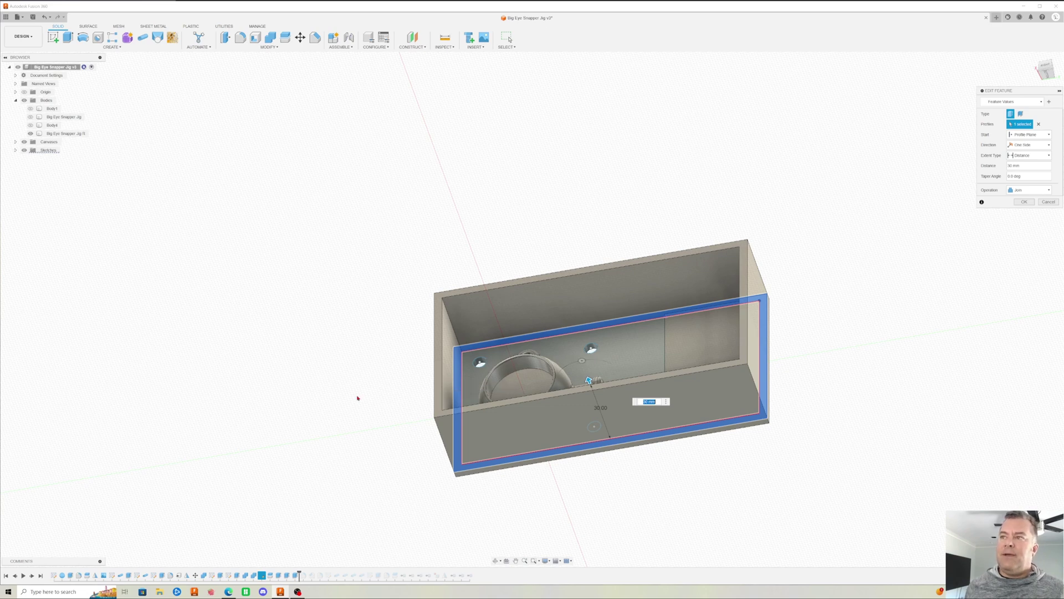
pyautogui.click(1046, 70)
pyautogui.click(1024, 202)
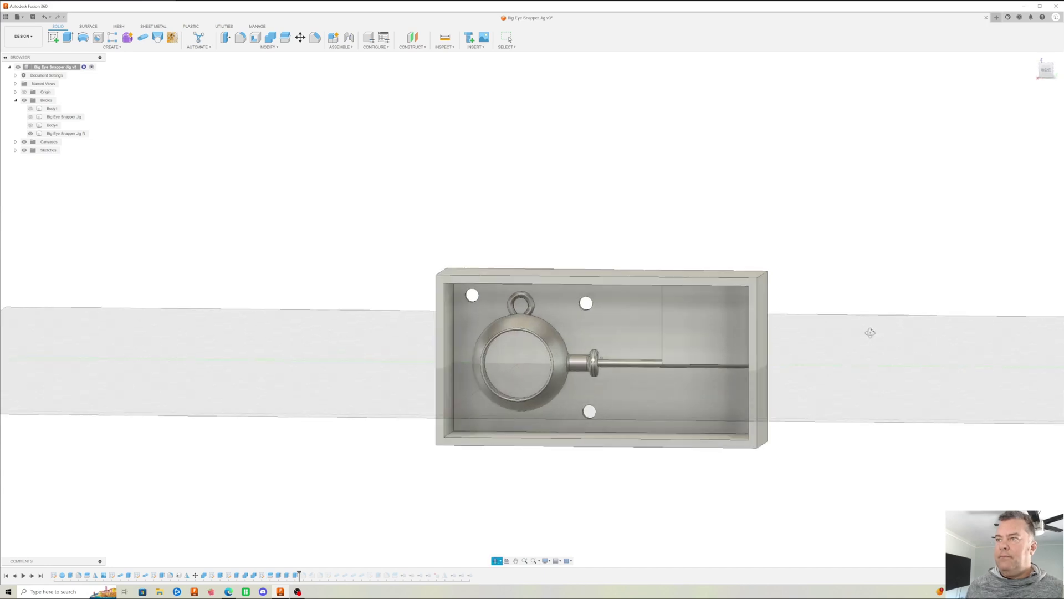
# Roll the history forward to the pocket-corner fillet and look down into the jig pocket.
pyautogui.moveTo(308, 576); pyautogui.dragTo(321, 575)
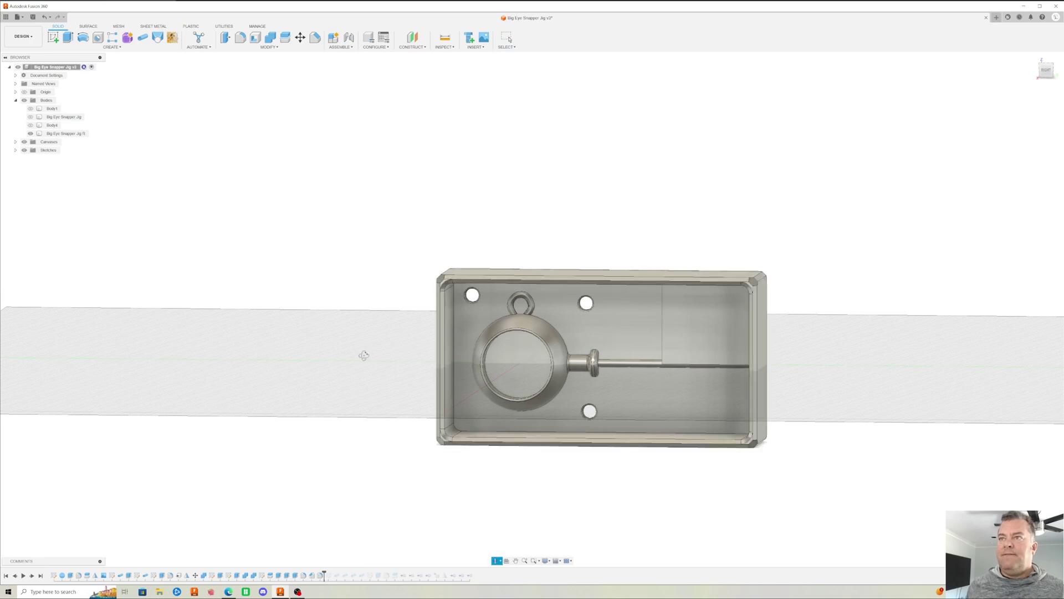
pyautogui.keyDown('shift'); pyautogui.moveTo(364, 355); pyautogui.dragTo(473, 364, button='middle'); pyautogui.keyUp('shift')
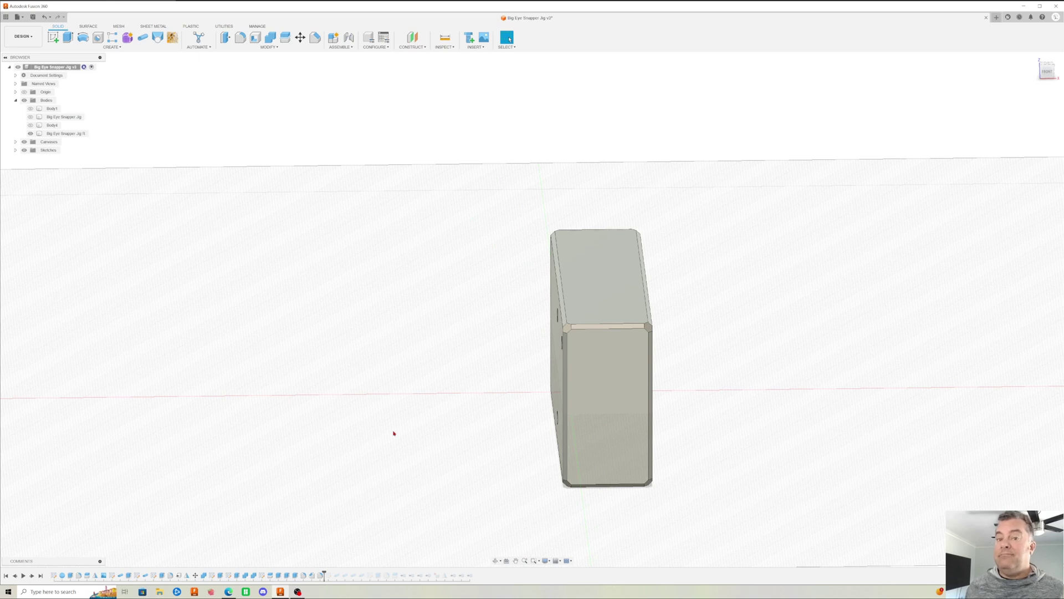
pyautogui.keyDown('shift'); pyautogui.moveTo(394, 433); pyautogui.dragTo(304, 554, button='middle'); pyautogui.keyUp('shift')
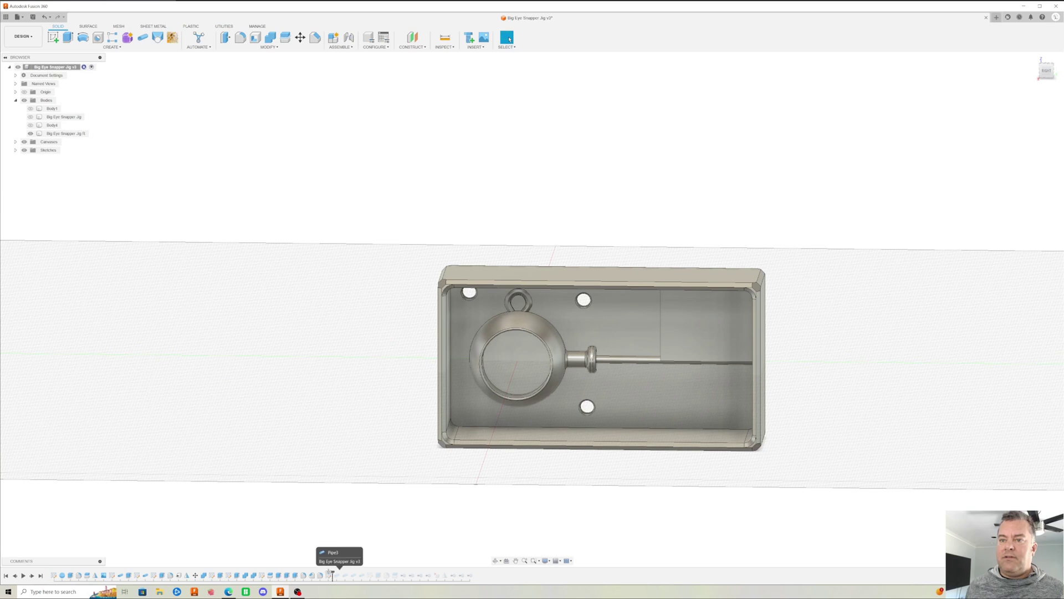
# Open the vent-line sketch below the ring for editing from the timeline.
pyautogui.rightClick(328, 576)
pyautogui.click(349, 503)
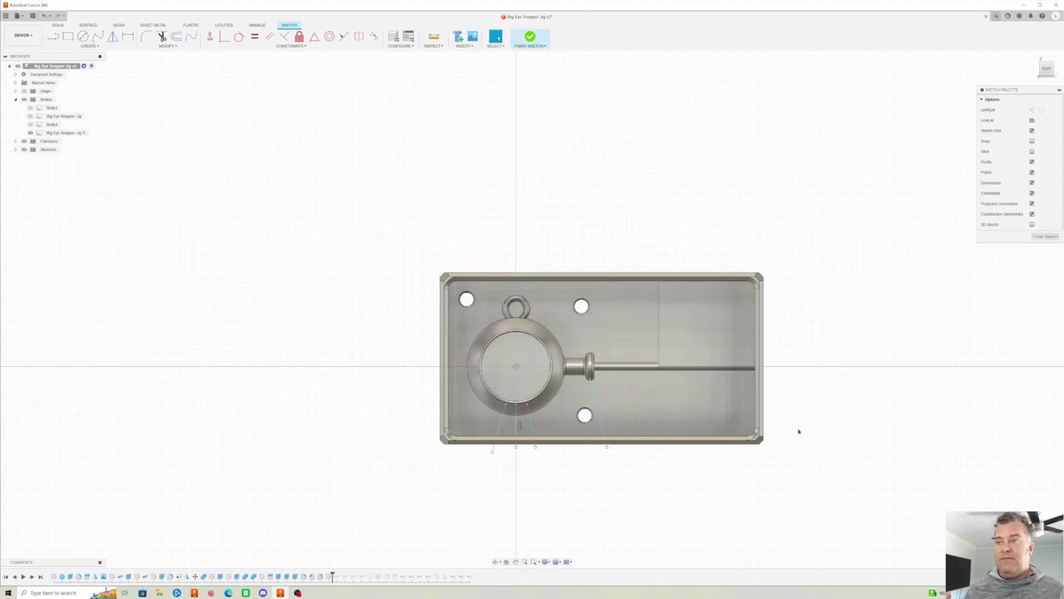
# Finish the vent sketch and roll history forward to Pipe6 so the pipes rebuild.
pyautogui.click(530, 37)
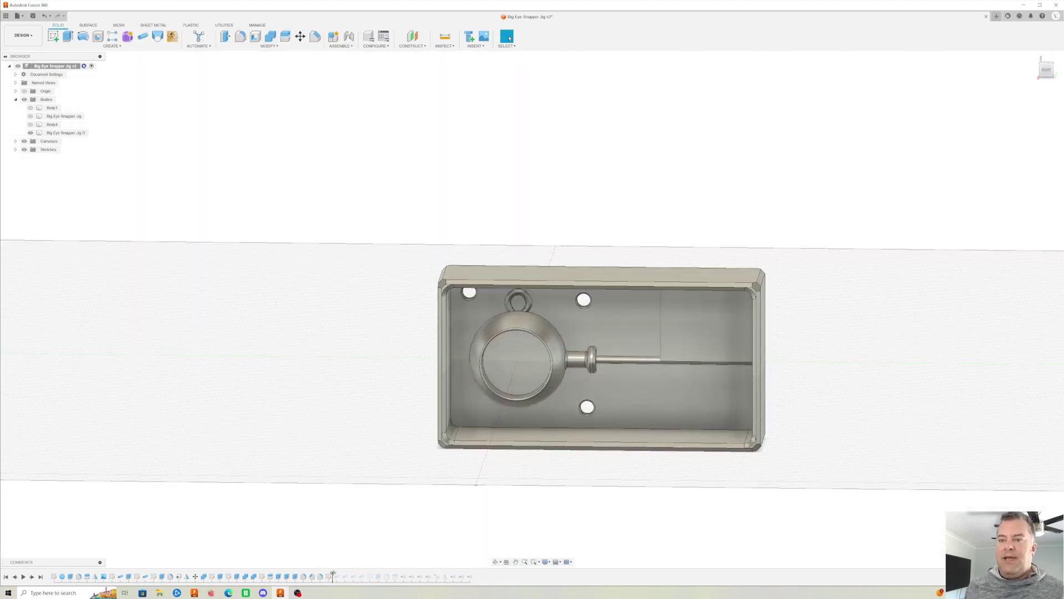
pyautogui.moveTo(349, 576); pyautogui.dragTo(365, 576)
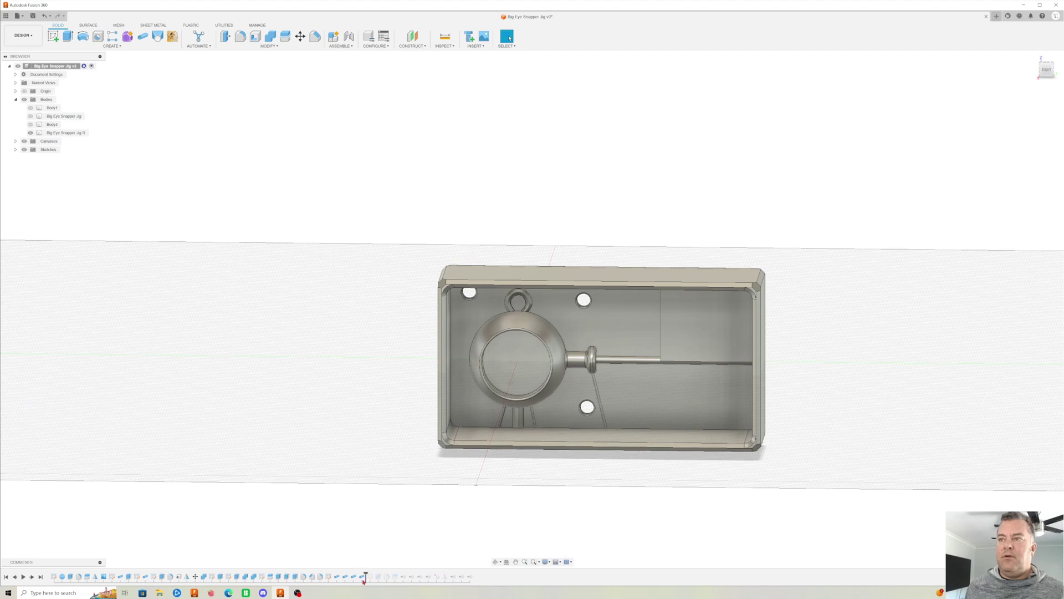
pyautogui.moveTo(507, 521)
pyautogui.keyDown('shift'); pyautogui.mouseDown(button='middle')
pyautogui.moveTo(506, 504)
pyautogui.moveTo(508, 516)
pyautogui.mouseUp(button='middle'); pyautogui.keyUp('shift')
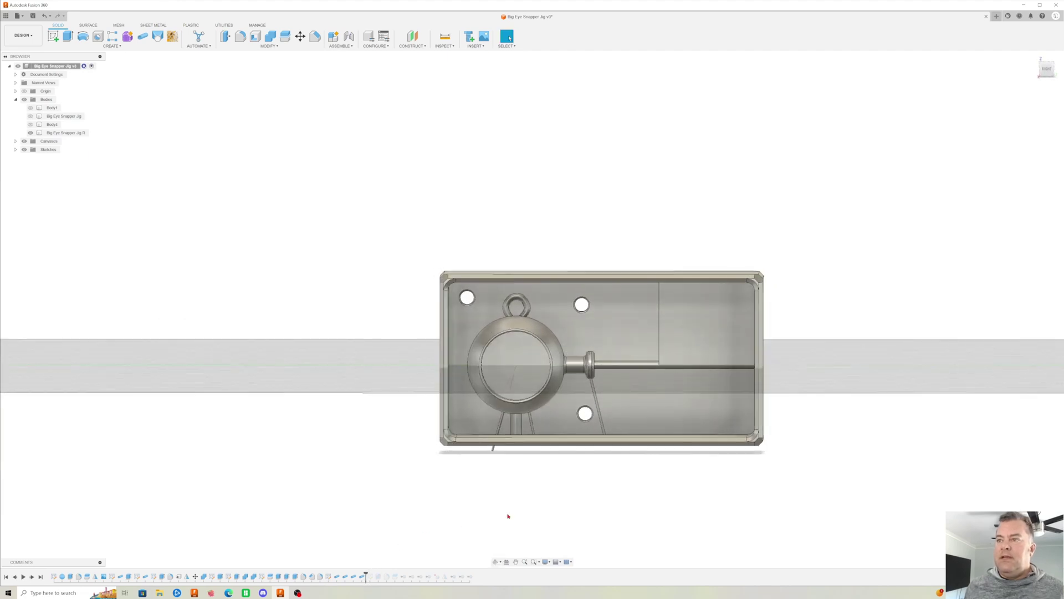
pyautogui.click(499, 430)
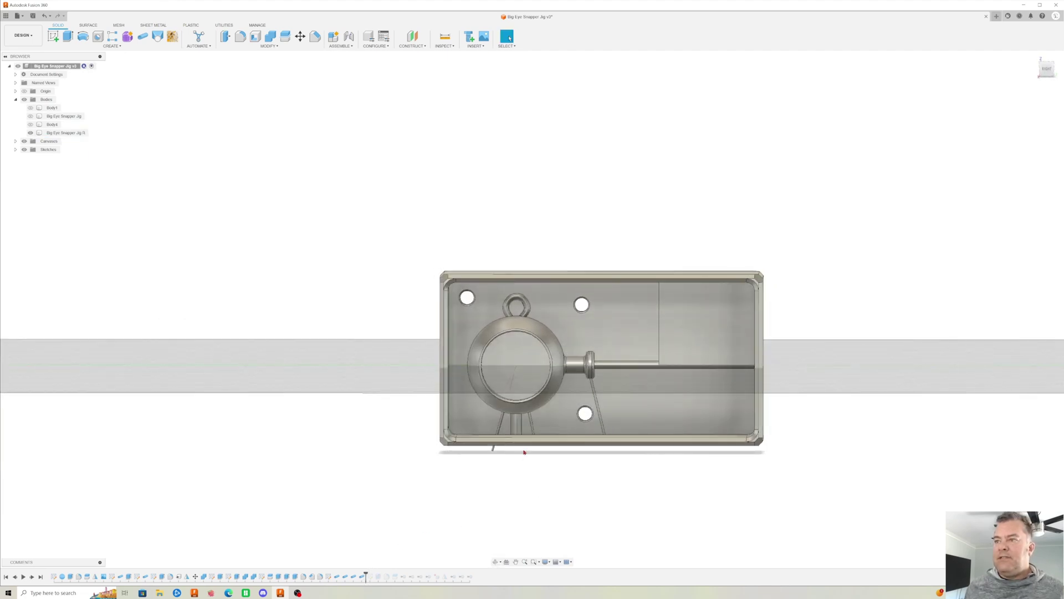
pyautogui.click(523, 506)
pyautogui.keyDown('shift'); pyautogui.moveTo(523, 506); pyautogui.dragTo(349, 586, button='middle'); pyautogui.keyUp('shift')
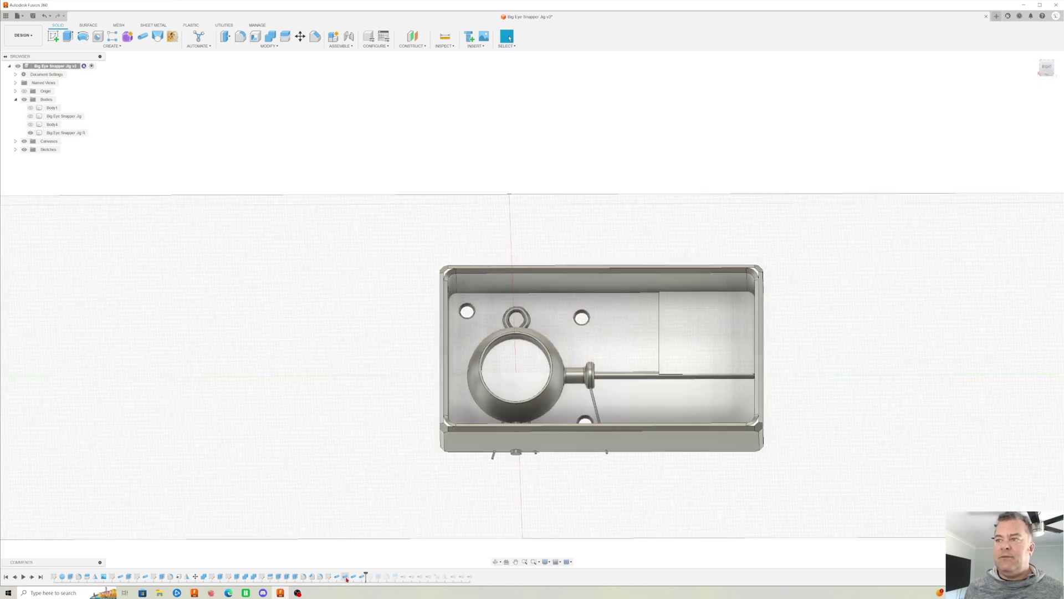
# Review the Pipe4 and Pipe3 settings, applying Pipe4 and cancelling Pipe3 unchanged.
pyautogui.rightClick(344, 577)
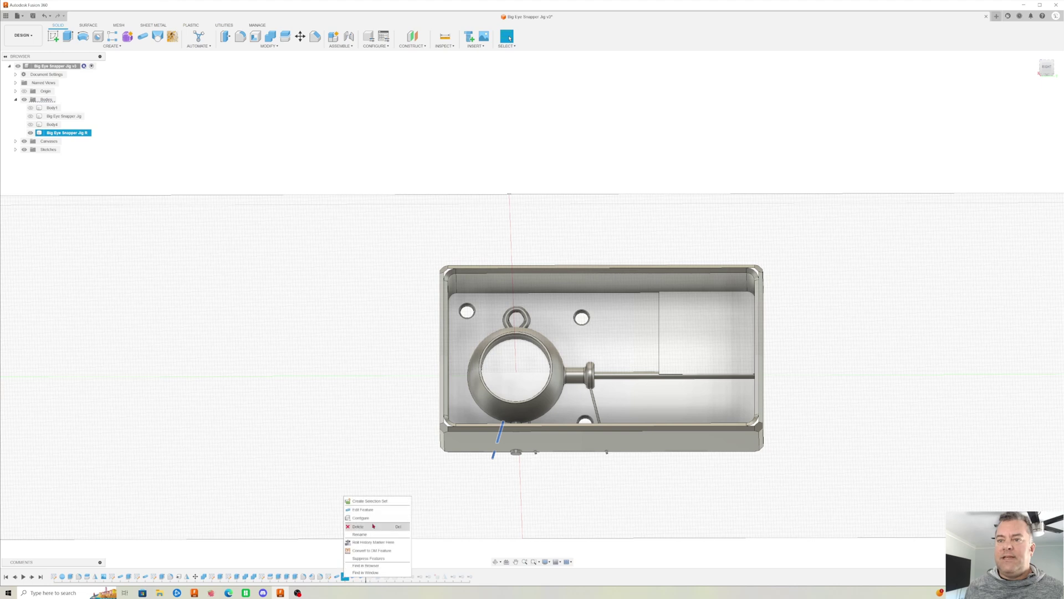
pyautogui.click(377, 510)
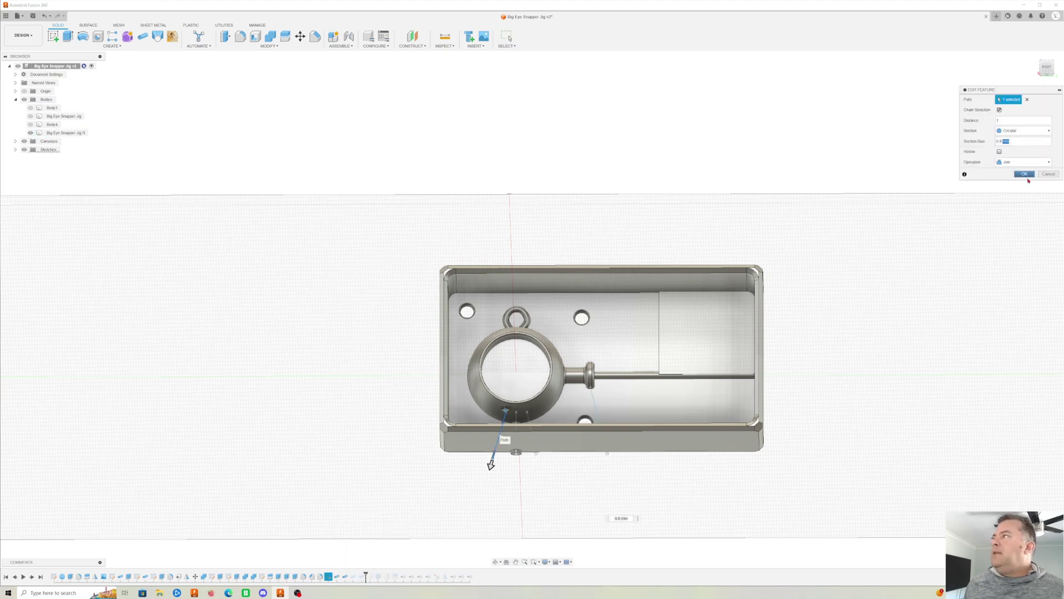
pyautogui.click(1049, 174)
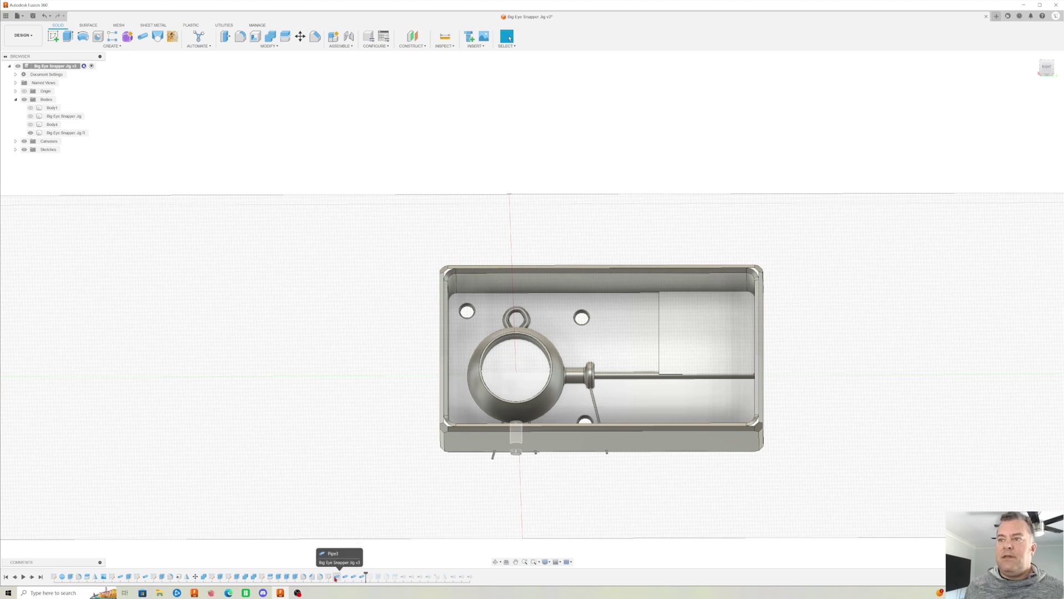
pyautogui.rightClick(336, 578)
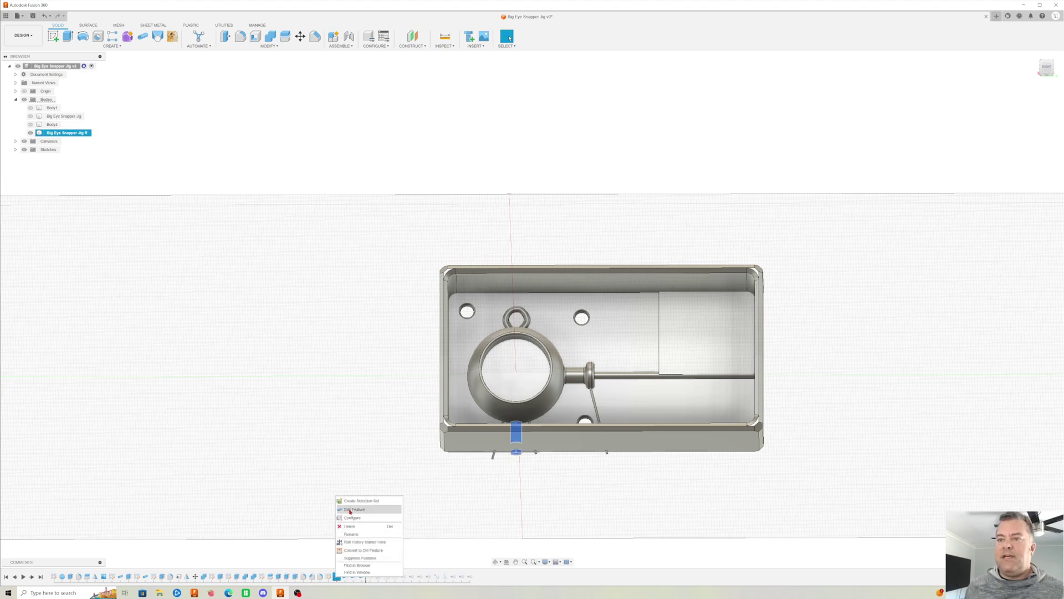
pyautogui.click(349, 510)
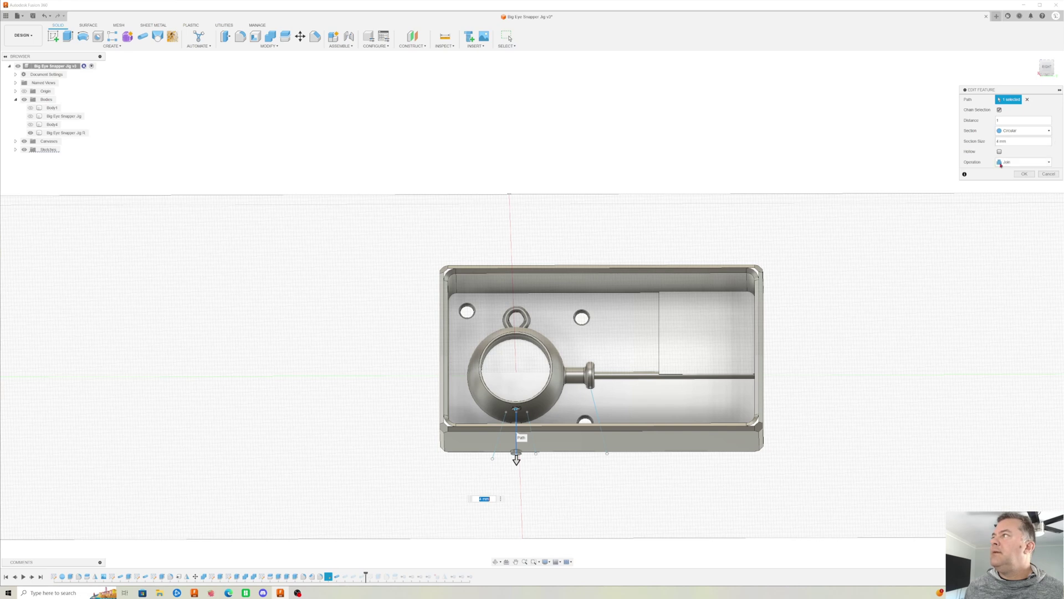
pyautogui.keyDown('shift'); pyautogui.moveTo(898, 268); pyautogui.dragTo(885, 280, button='middle'); pyautogui.keyUp('shift')
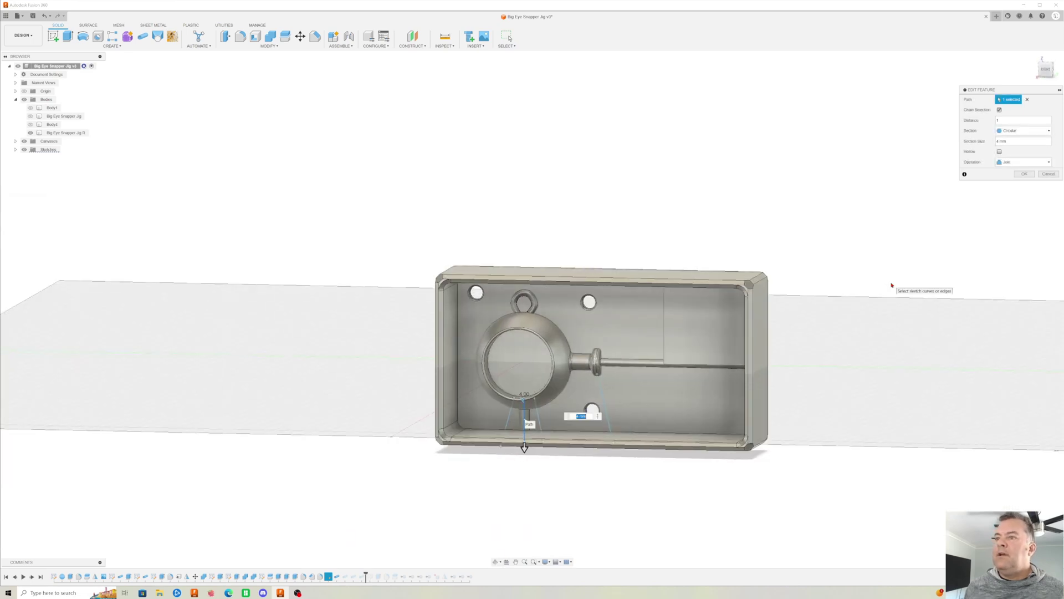
pyautogui.press('Escape')
pyautogui.rightClick(370, 577)
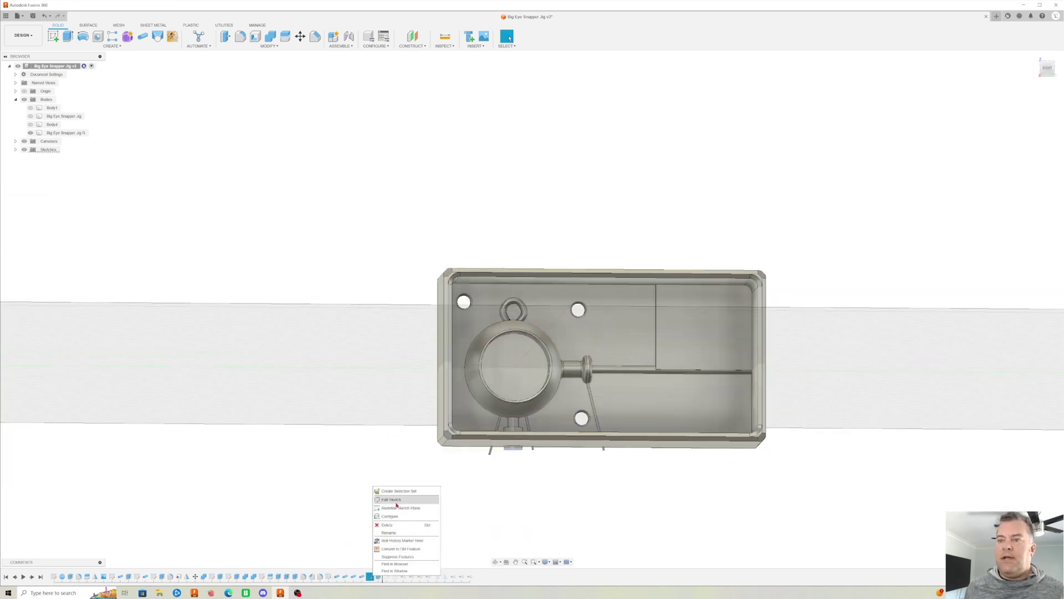
# Rework the circle sketched on the jig's side and finish the sketch.
pyautogui.click(396, 504)
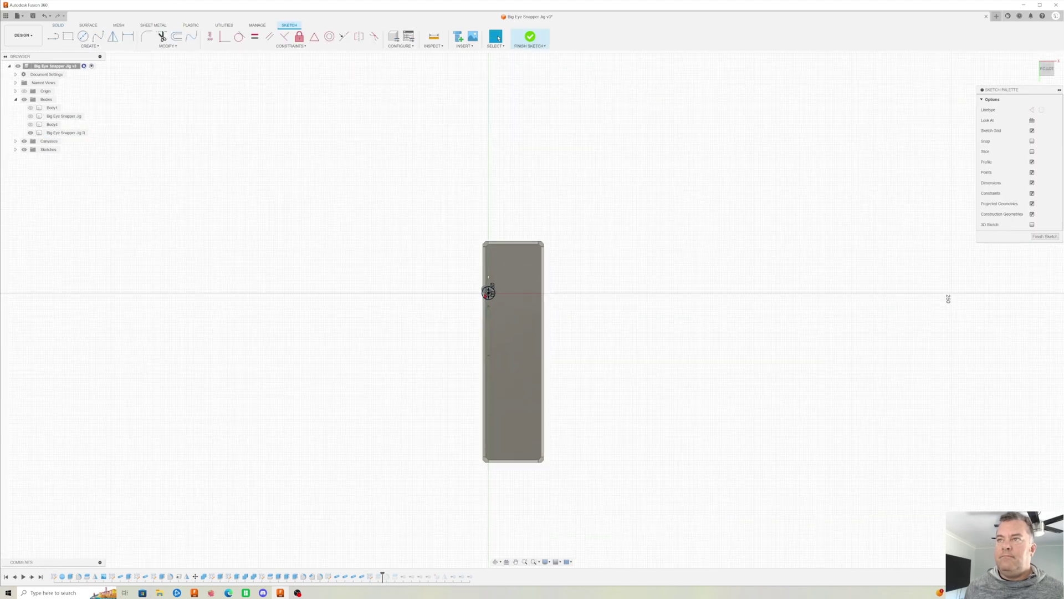
pyautogui.scroll(8, 485, 304)
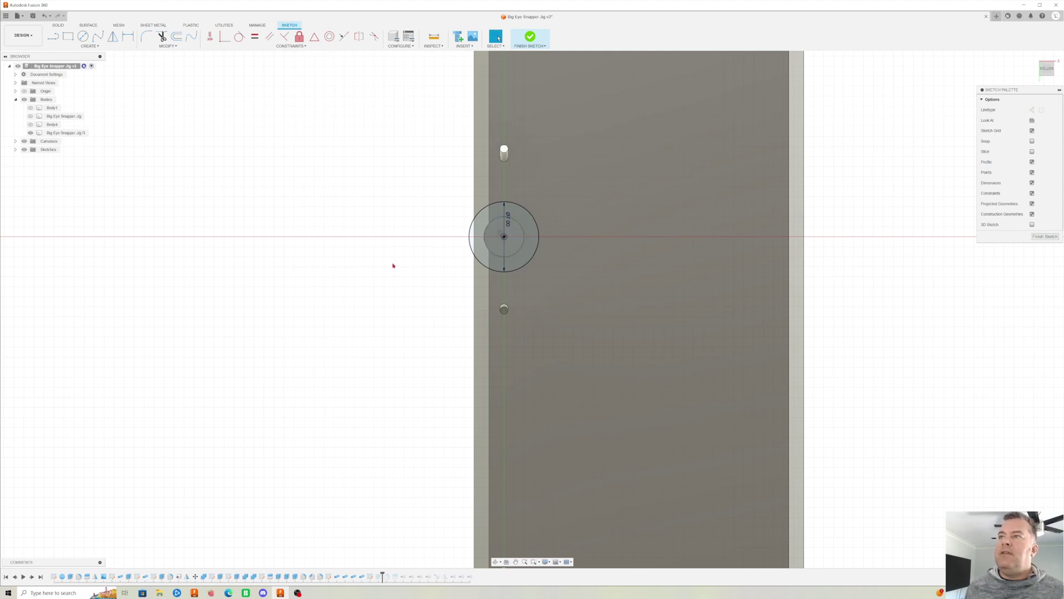
pyautogui.moveTo(394, 264)
pyautogui.keyDown('shift'); pyautogui.mouseDown(button='middle')
pyautogui.moveTo(438, 261)
pyautogui.moveTo(480, 237)
pyautogui.moveTo(477, 256)
pyautogui.mouseUp(button='middle'); pyautogui.keyUp('shift')
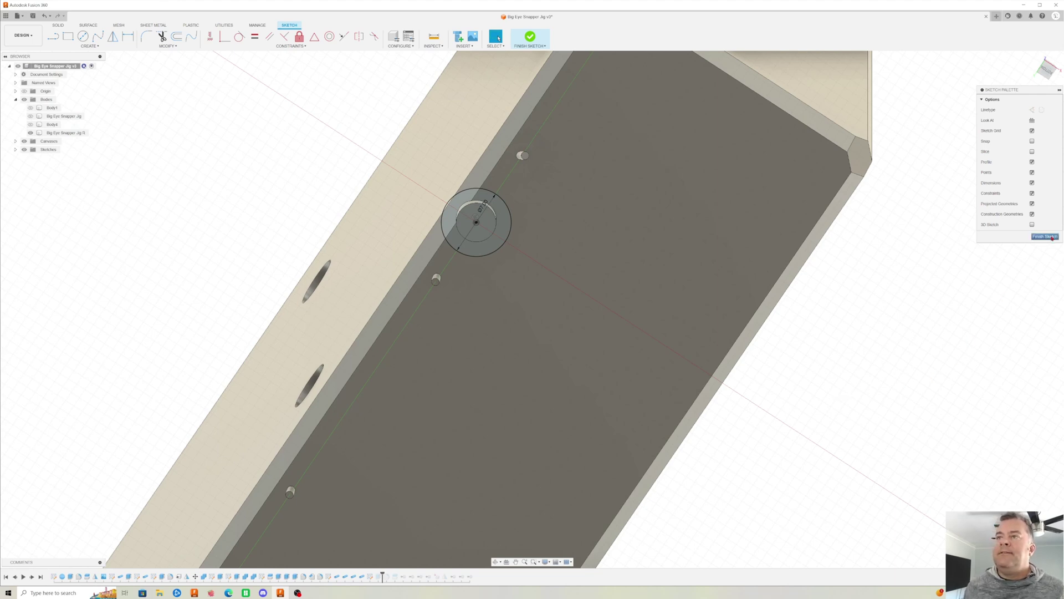
pyautogui.click(1052, 237)
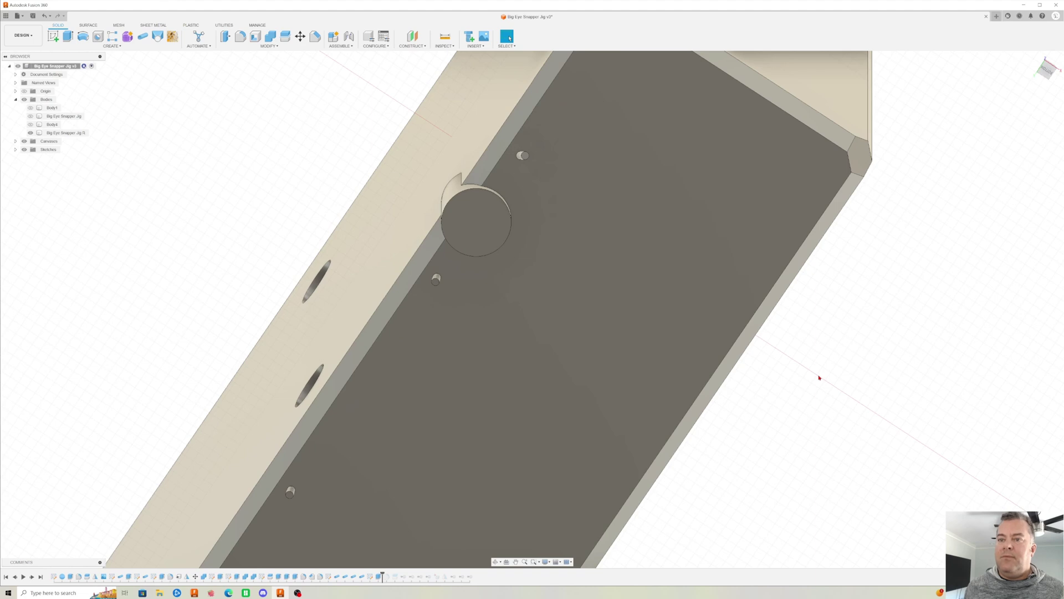
# Roll history forward past RemoveBody and the split steps to create the four Big Eye Snapper Jig (1) bodies.
pyautogui.keyDown('shift'); pyautogui.moveTo(721, 360); pyautogui.dragTo(800, 412, button='middle'); pyautogui.keyUp('shift')
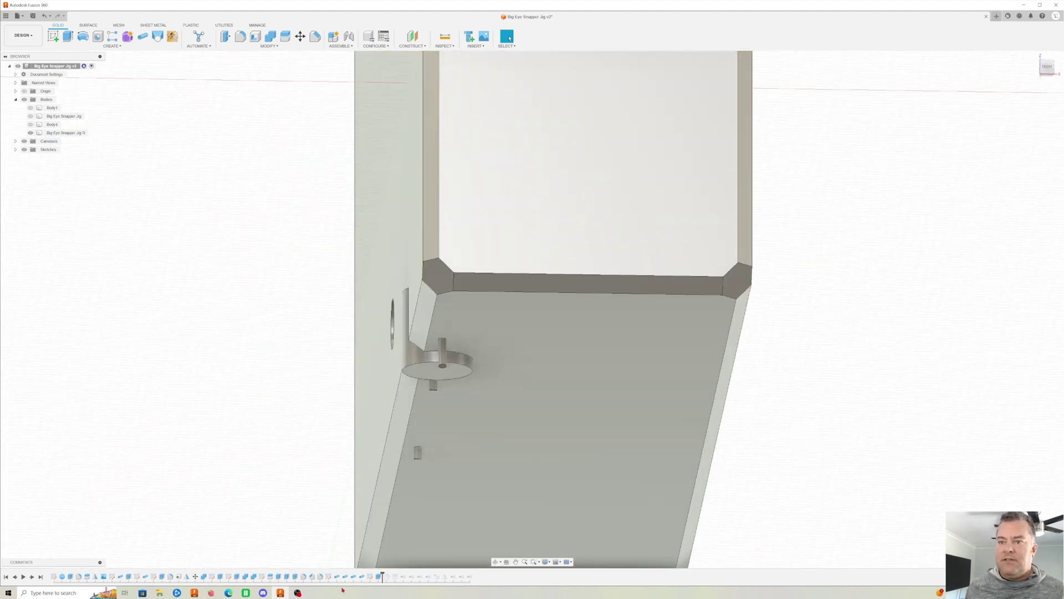
pyautogui.click(439, 520)
pyautogui.moveTo(460, 507)
pyautogui.keyDown('shift'); pyautogui.mouseDown(button='middle')
pyautogui.moveTo(499, 443)
pyautogui.moveTo(466, 499)
pyautogui.mouseUp(button='middle'); pyautogui.keyUp('shift')
pyautogui.press('Escape')
pyautogui.moveTo(387, 575); pyautogui.dragTo(391, 577)
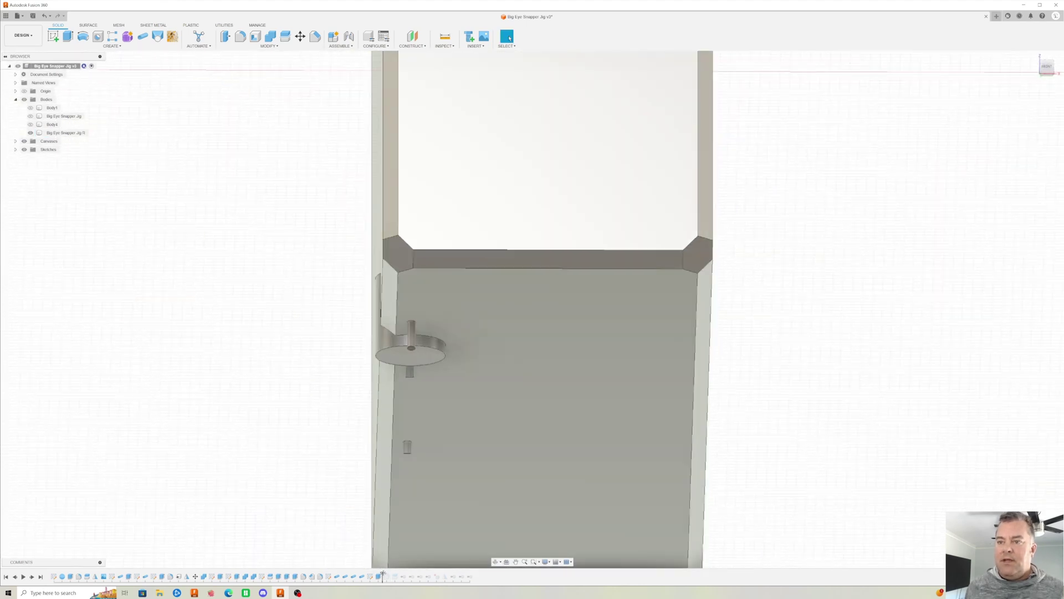
pyautogui.moveTo(330, 442)
pyautogui.keyDown('shift'); pyautogui.mouseDown(button='middle')
pyautogui.moveTo(315, 462)
pyautogui.moveTo(361, 285)
pyautogui.mouseUp(button='middle'); pyautogui.keyUp('shift')
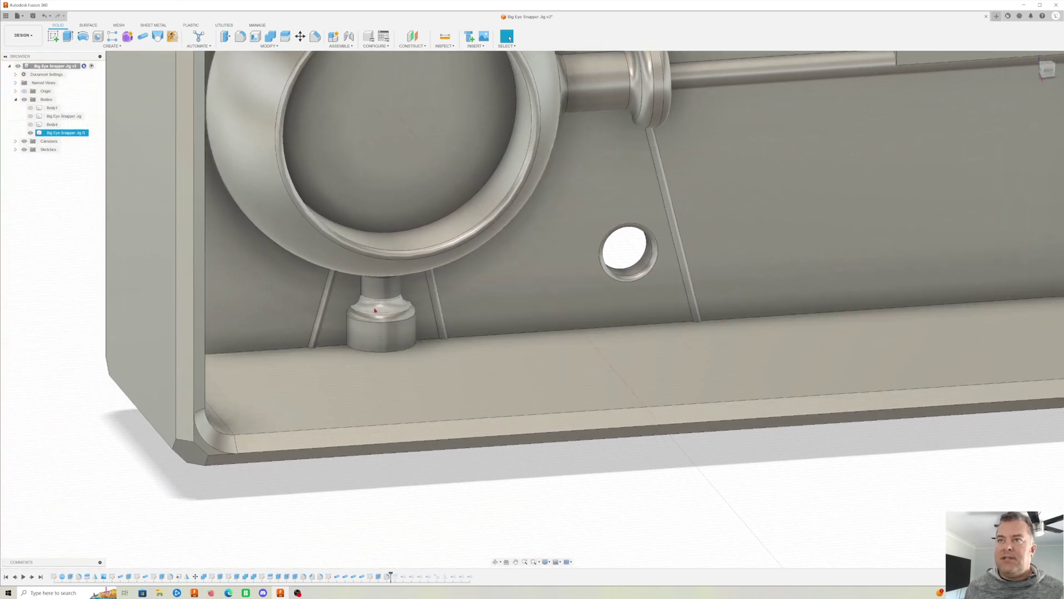
pyautogui.click(372, 539)
pyautogui.moveTo(391, 574); pyautogui.dragTo(398, 575)
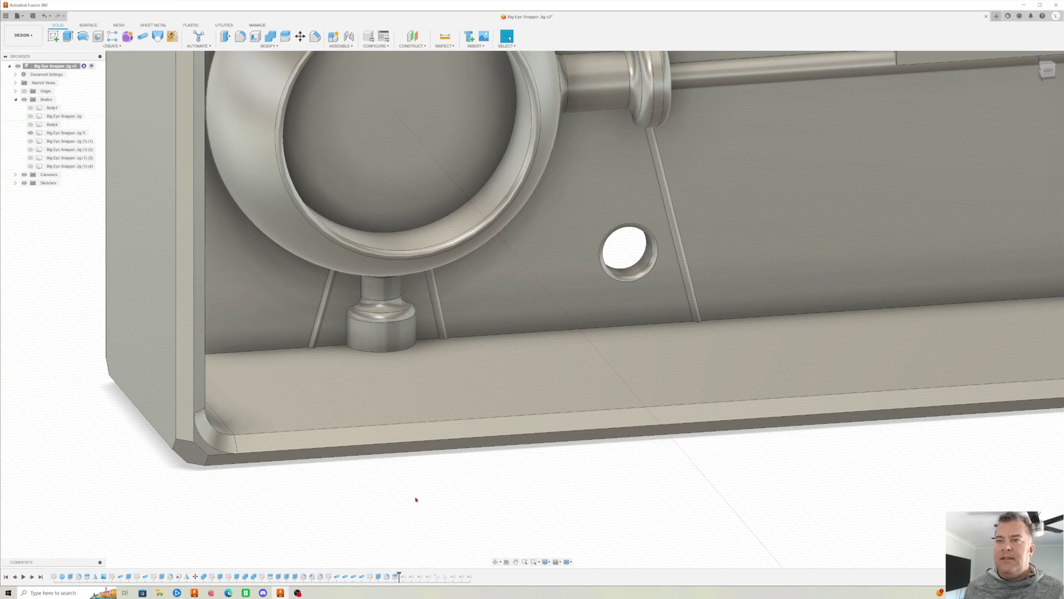
pyautogui.keyDown('shift'); pyautogui.moveTo(405, 510); pyautogui.dragTo(412, 487, button='middle'); pyautogui.keyUp('shift')
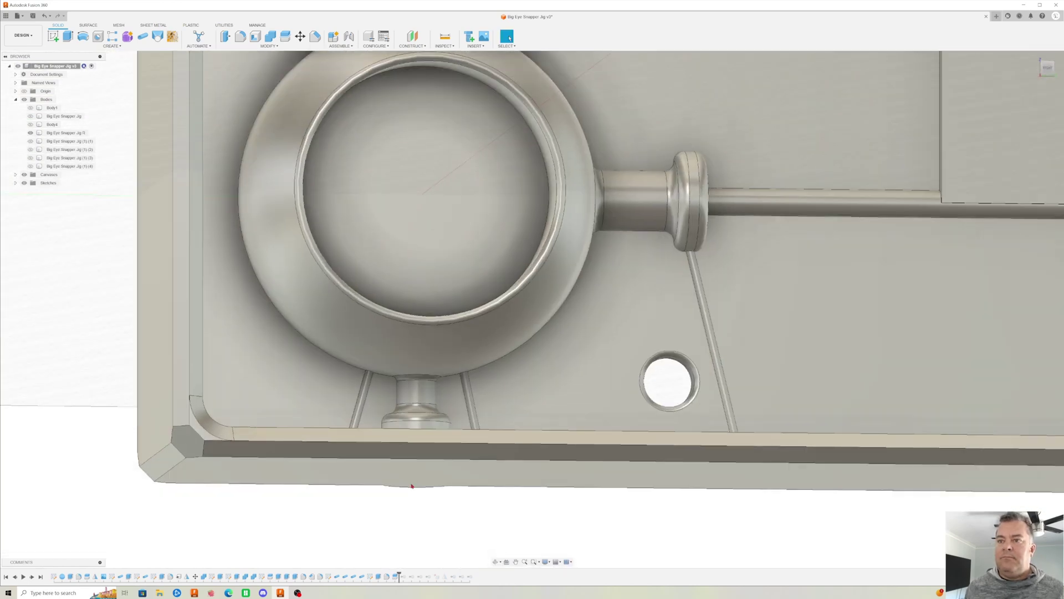
# Edit the Split Body feature and view the jig face-on to inspect the splitting plane.
pyautogui.rightClick(394, 577)
pyautogui.click(426, 508)
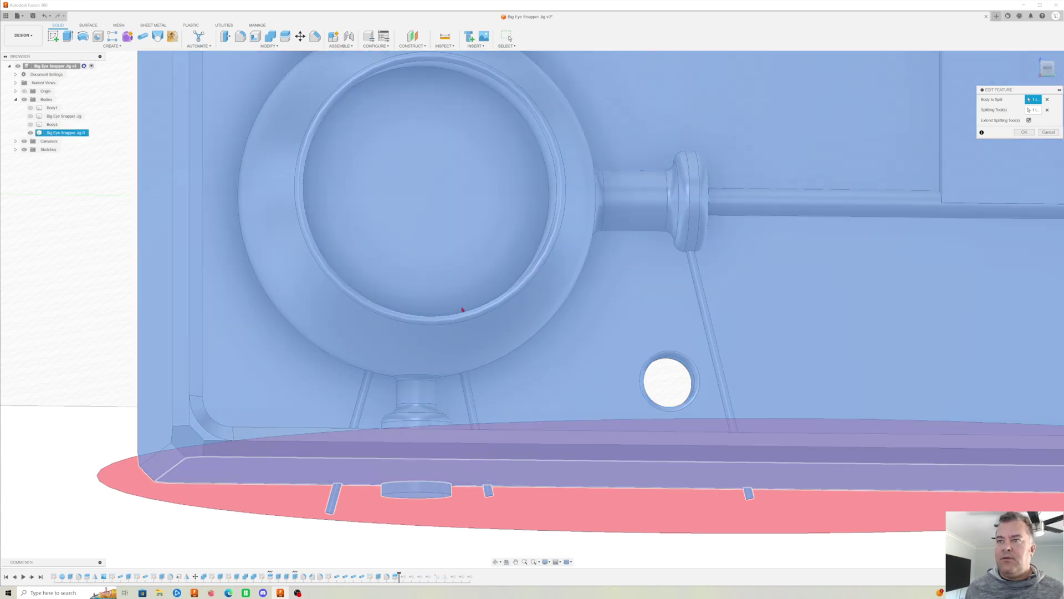
pyautogui.keyDown('shift'); pyautogui.moveTo(403, 474); pyautogui.dragTo(393, 369, button='middle'); pyautogui.keyUp('shift')
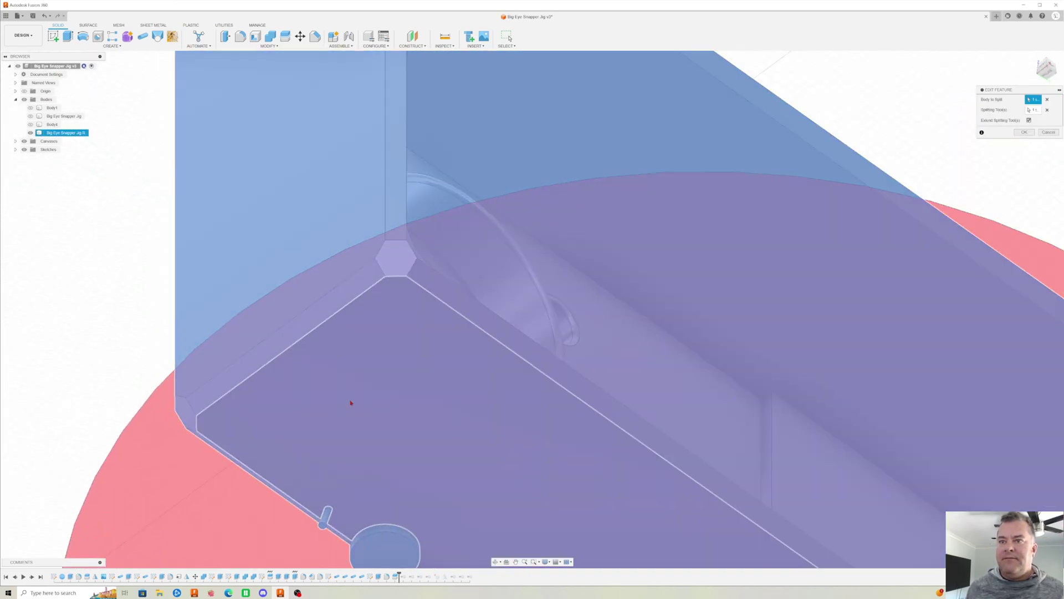
pyautogui.moveTo(366, 551); pyautogui.dragTo(368, 424, button='middle')
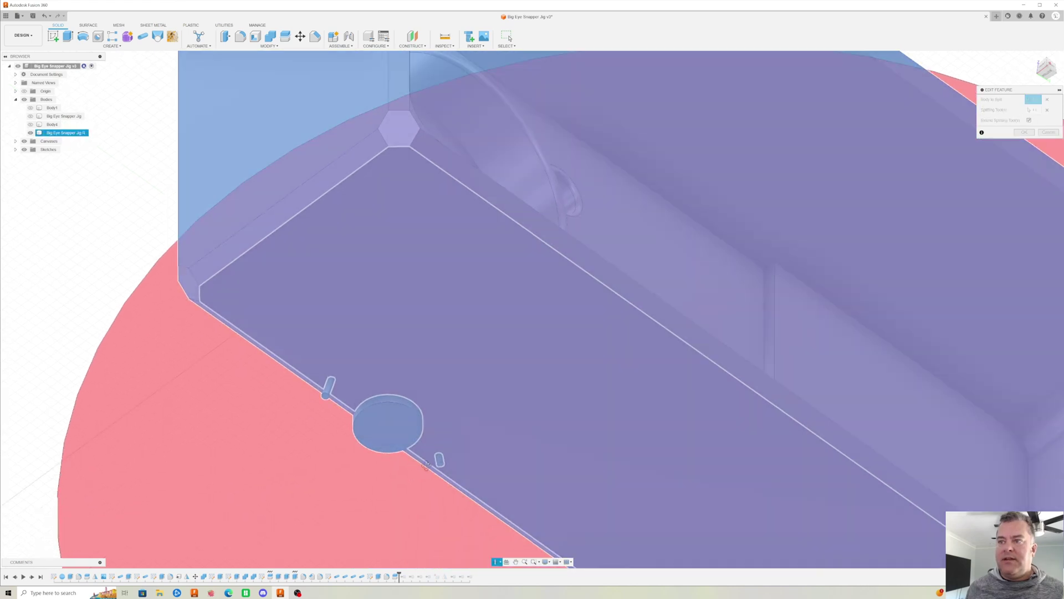
pyautogui.keyDown('shift'); pyautogui.moveTo(409, 468); pyautogui.dragTo(398, 478, button='middle'); pyautogui.keyUp('shift')
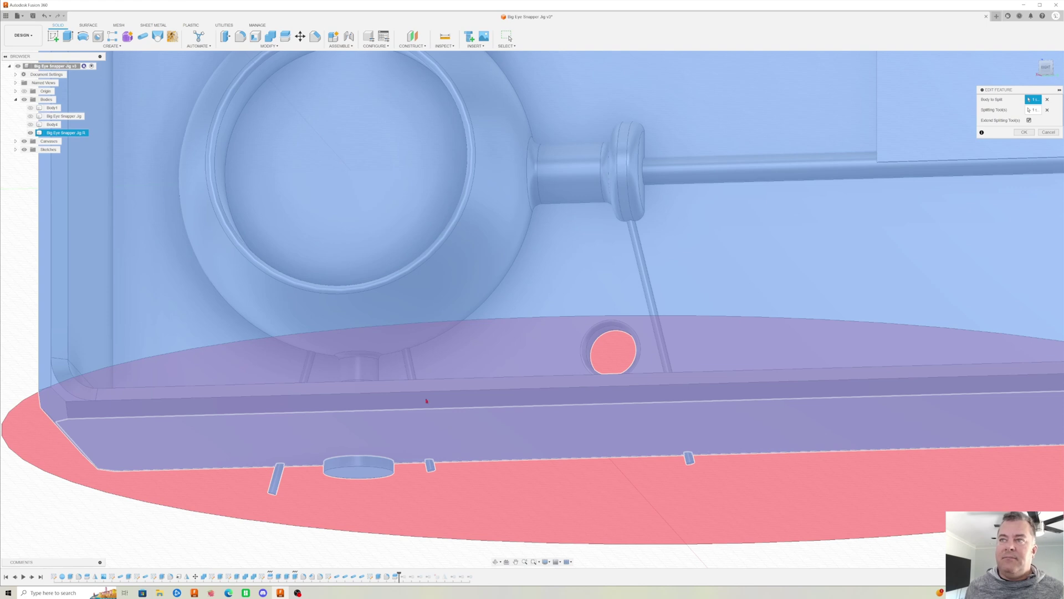
pyautogui.click(1046, 68)
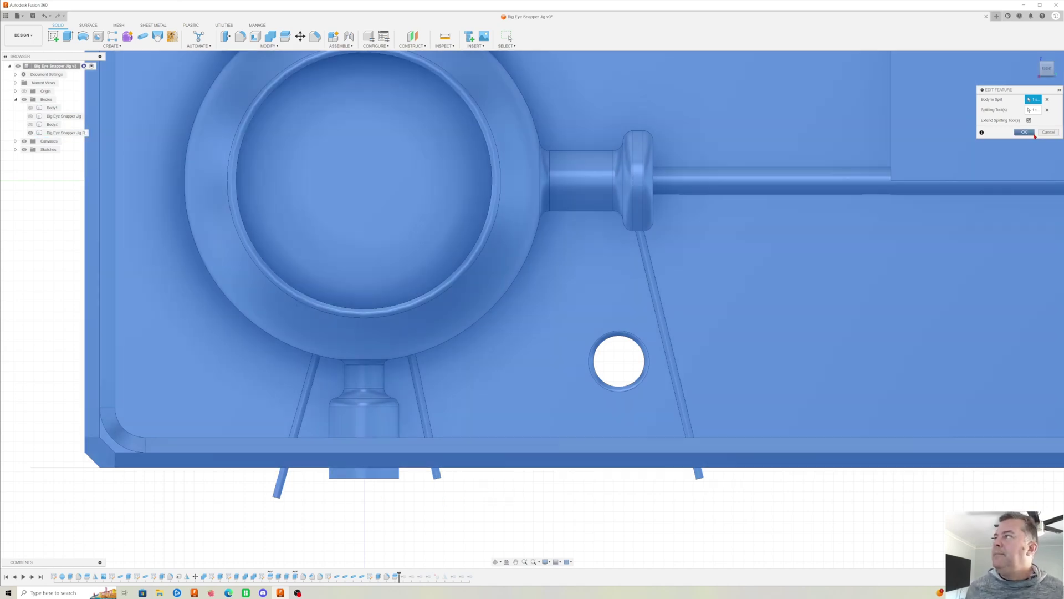
# Confirm the split, show the hidden stray post, and set the history marker at DeleteFace1.
pyautogui.click(509, 38)
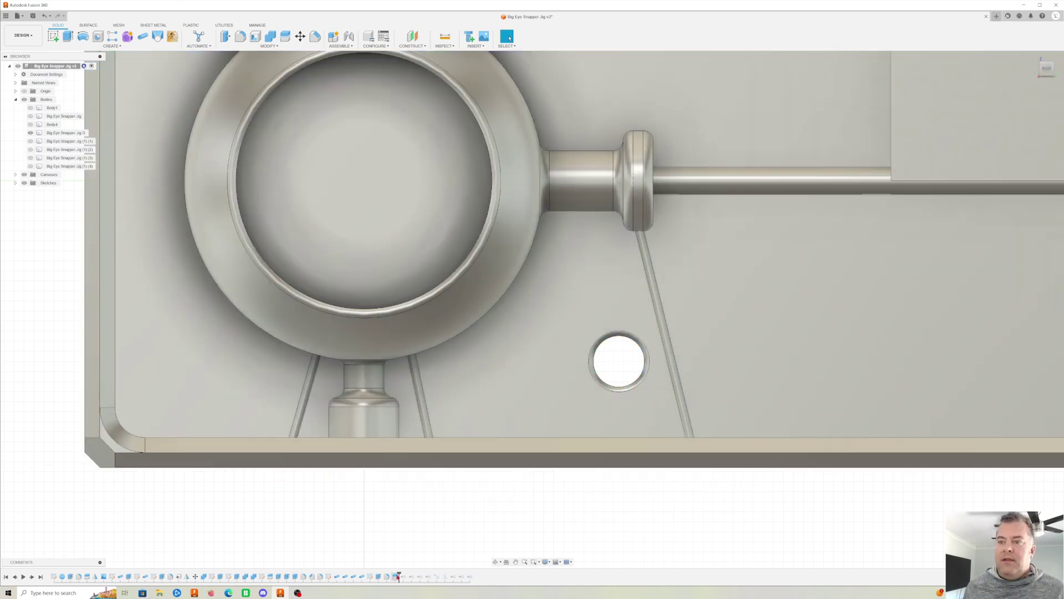
pyautogui.moveTo(398, 577); pyautogui.dragTo(432, 577)
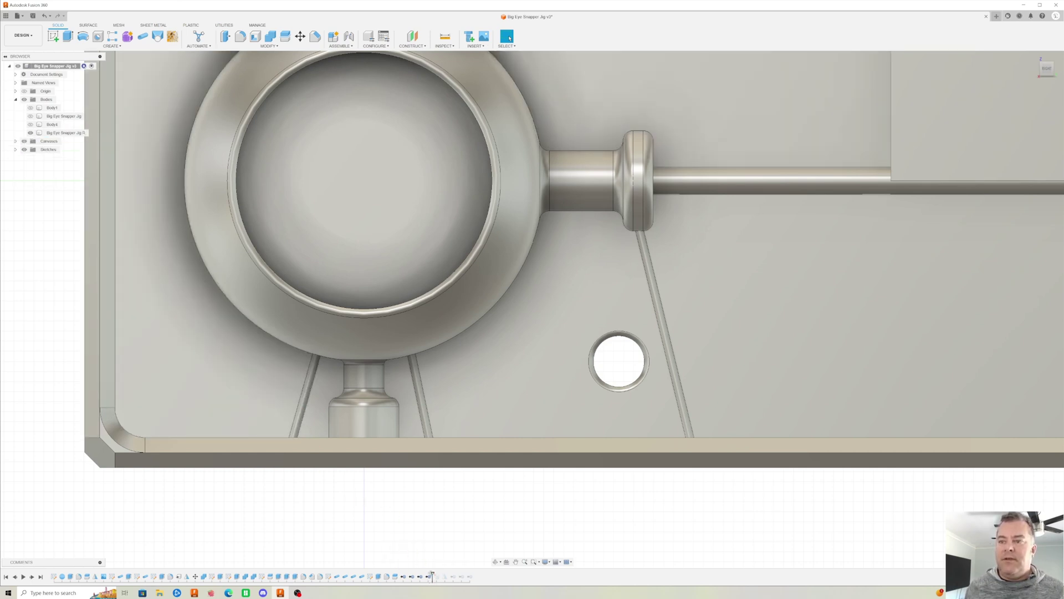
pyautogui.moveTo(431, 577); pyautogui.dragTo(399, 577)
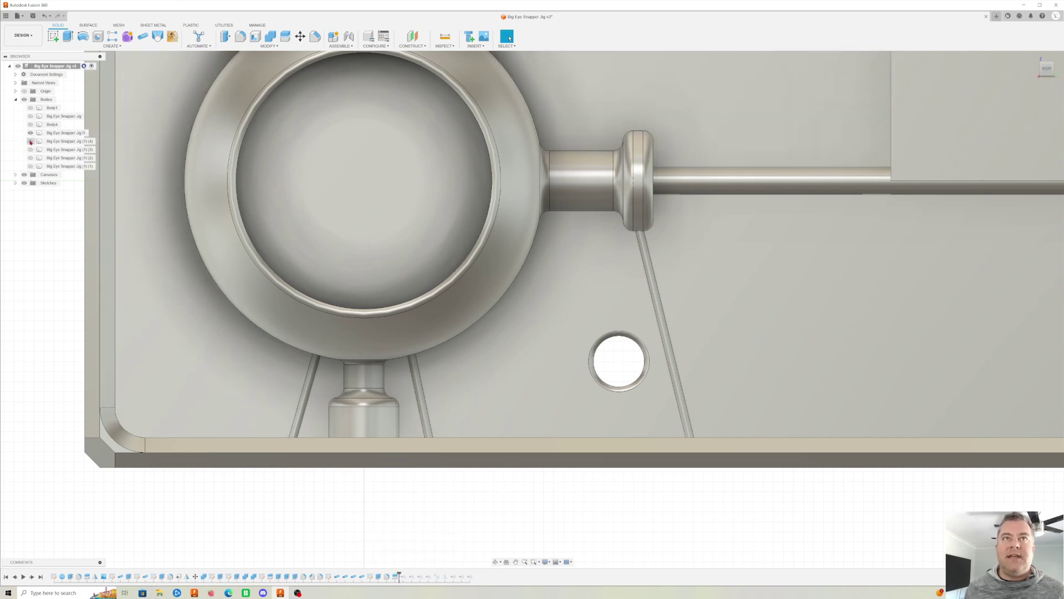
pyautogui.click(30, 142)
pyautogui.keyDown('shift'); pyautogui.moveTo(154, 268); pyautogui.dragTo(411, 574, button='middle'); pyautogui.keyUp('shift')
pyautogui.moveTo(413, 576); pyautogui.dragTo(433, 576)
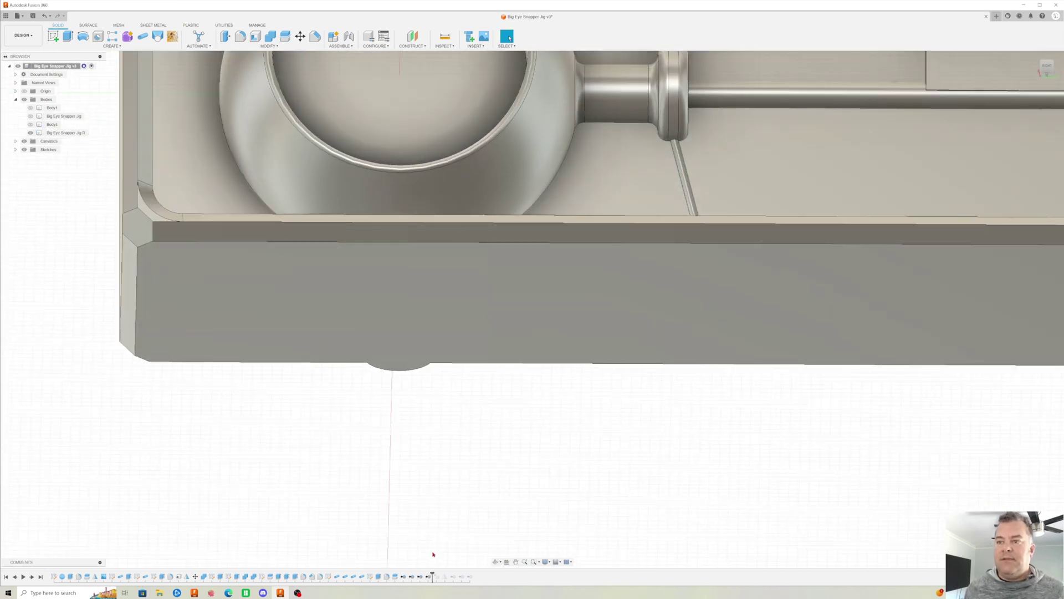
pyautogui.keyDown('shift'); pyautogui.moveTo(435, 534); pyautogui.dragTo(524, 455, button='middle'); pyautogui.keyUp('shift')
pyautogui.press('Escape')
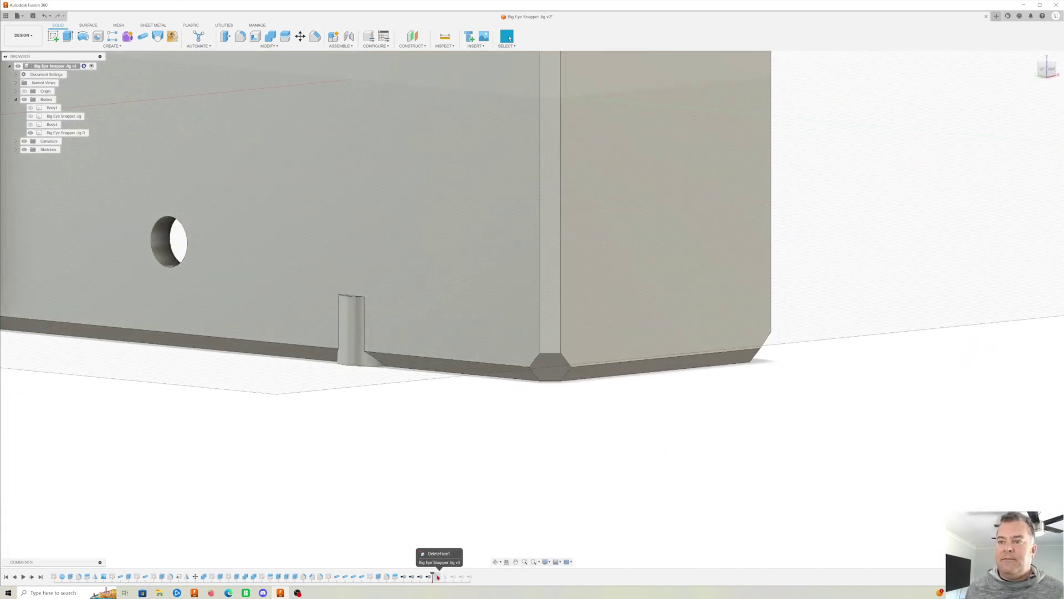
# Edit DeleteFace1 so it also deletes the stray post's faces under the mold base.
pyautogui.moveTo(433, 574); pyautogui.dragTo(441, 576)
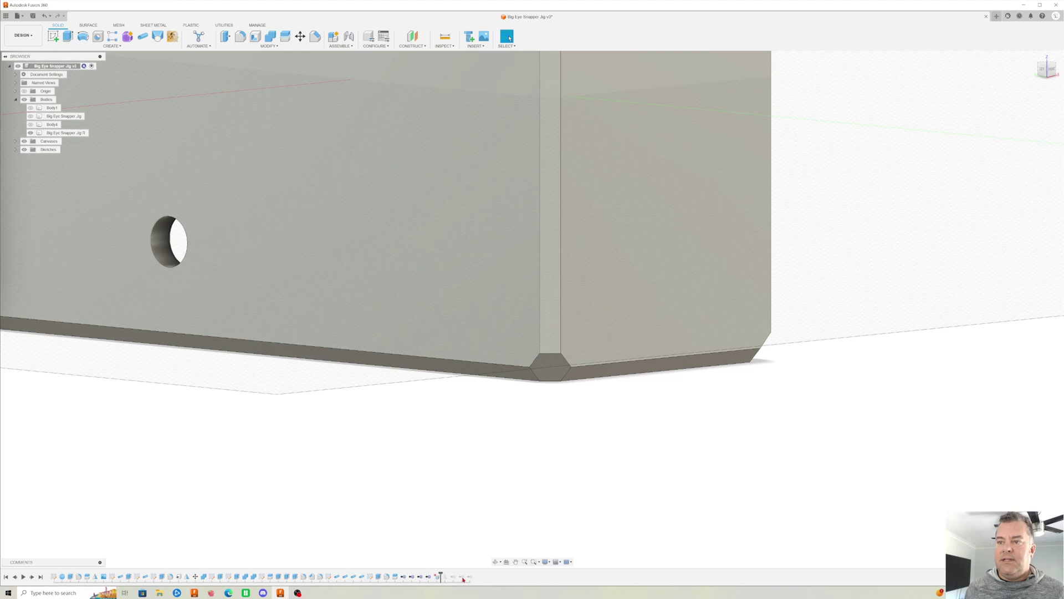
pyautogui.rightClick(437, 578)
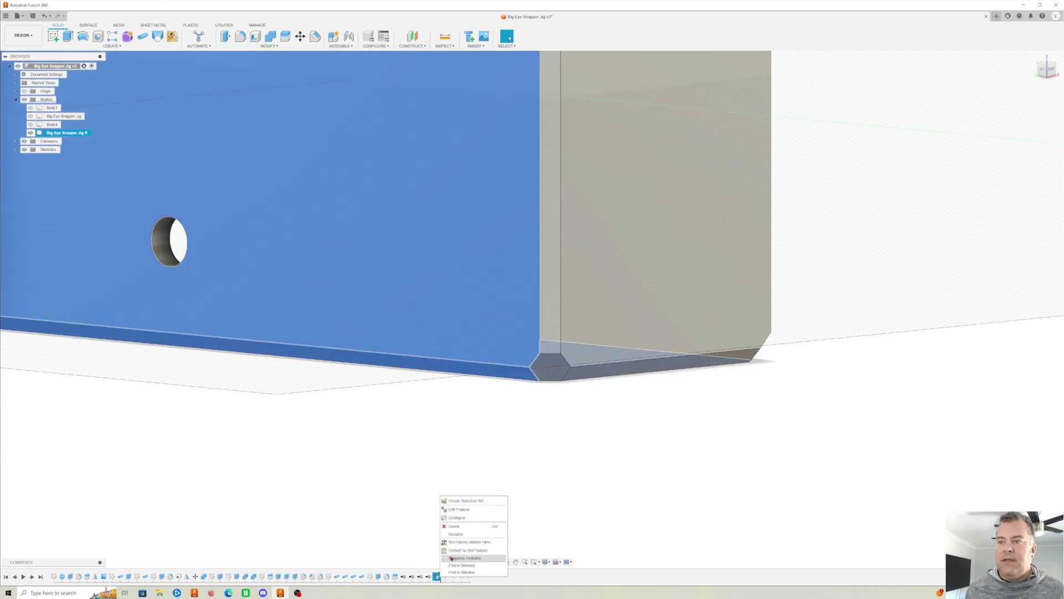
pyautogui.click(450, 509)
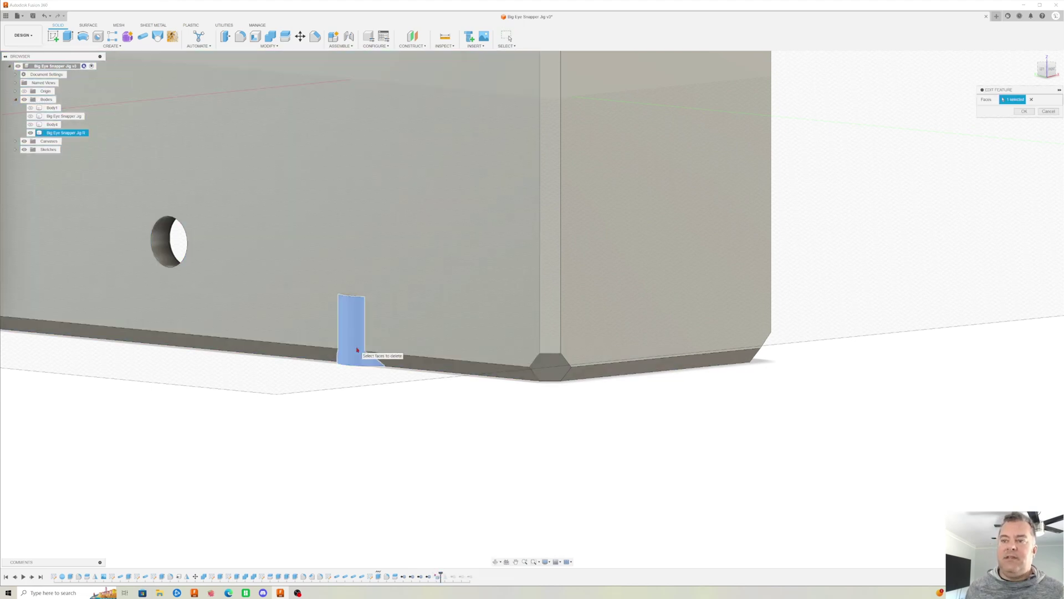
pyautogui.keyDown('shift'); pyautogui.moveTo(388, 277); pyautogui.dragTo(351, 302, button='middle'); pyautogui.keyUp('shift')
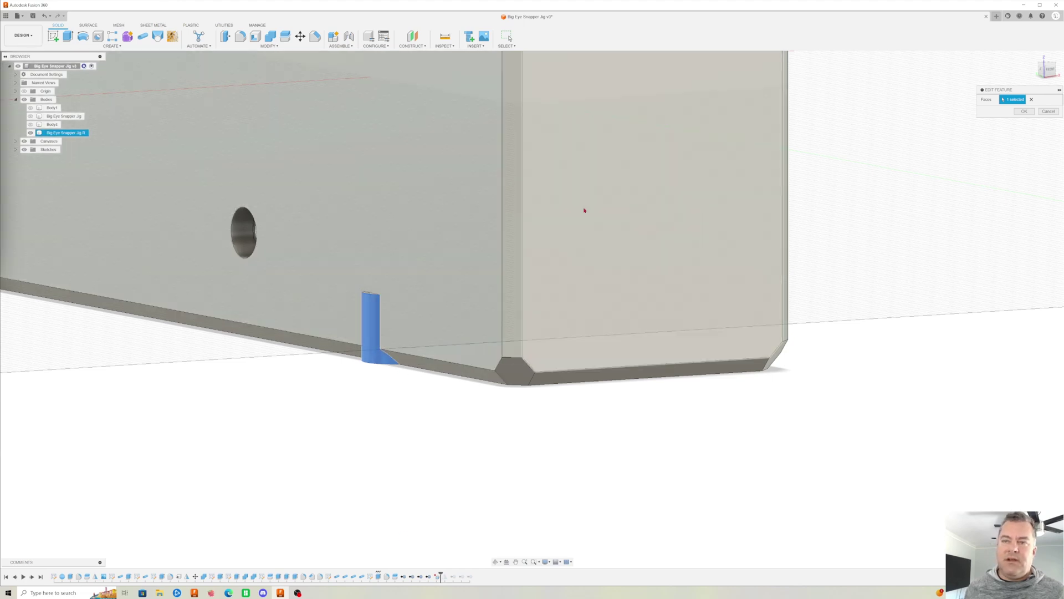
pyautogui.click(1058, 111)
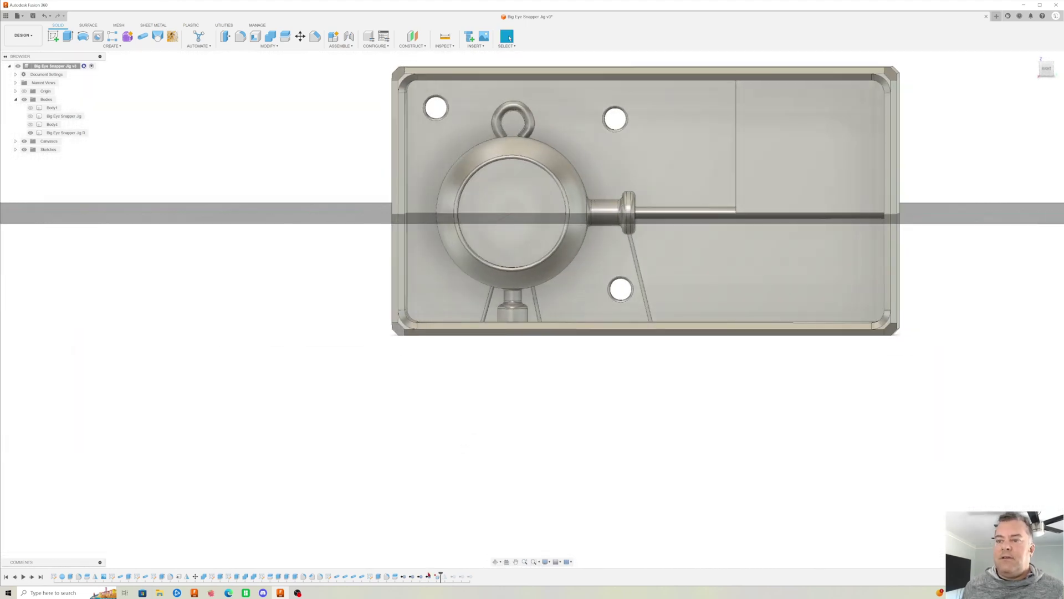
# Roll history past the Mirror feature to restore the mirrored left half, then close its settings.
pyautogui.moveTo(440, 577); pyautogui.dragTo(449, 576)
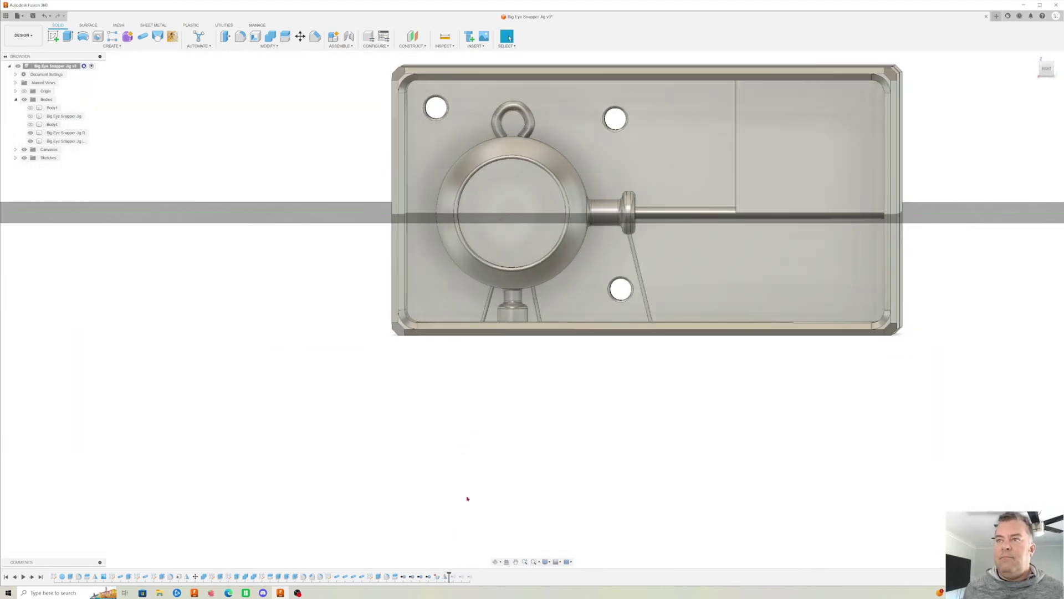
pyautogui.keyDown('shift'); pyautogui.moveTo(510, 426); pyautogui.dragTo(575, 433, button='middle'); pyautogui.keyUp('shift')
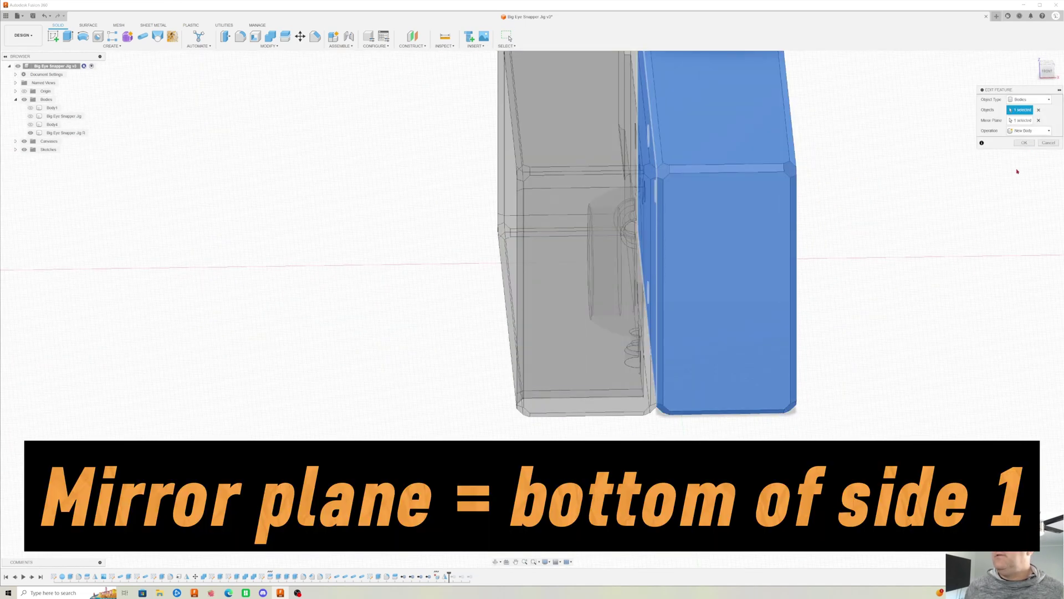
pyautogui.click(1050, 144)
pyautogui.keyDown('shift'); pyautogui.moveTo(887, 388); pyautogui.dragTo(764, 479, button='middle'); pyautogui.keyUp('shift')
pyautogui.press('Escape')
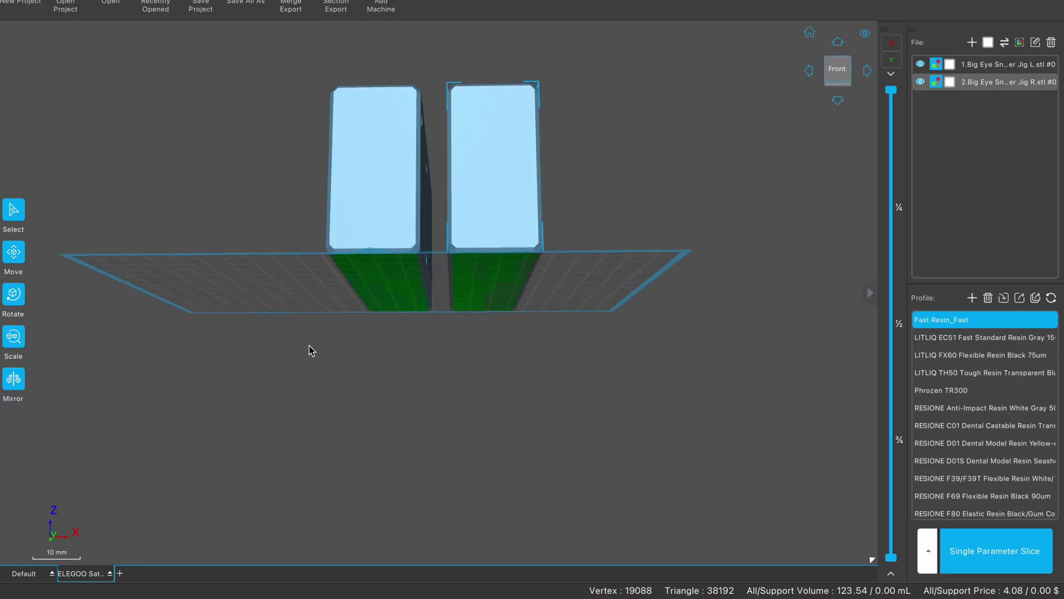
# Flatten the right and left mold halves onto a face with Flatten by face.
pyautogui.click(14, 294)
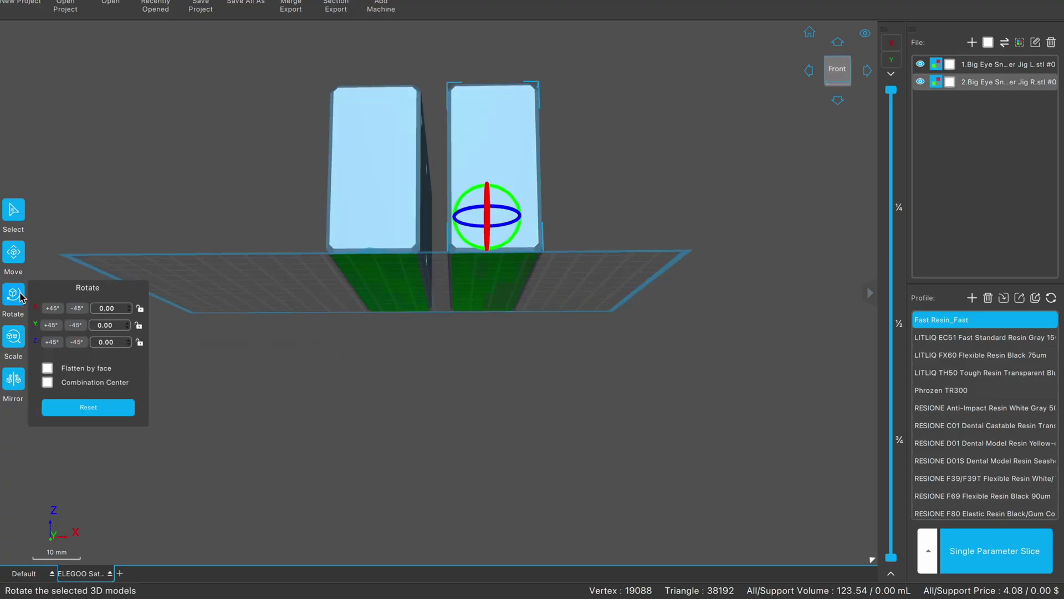
pyautogui.click(47, 368)
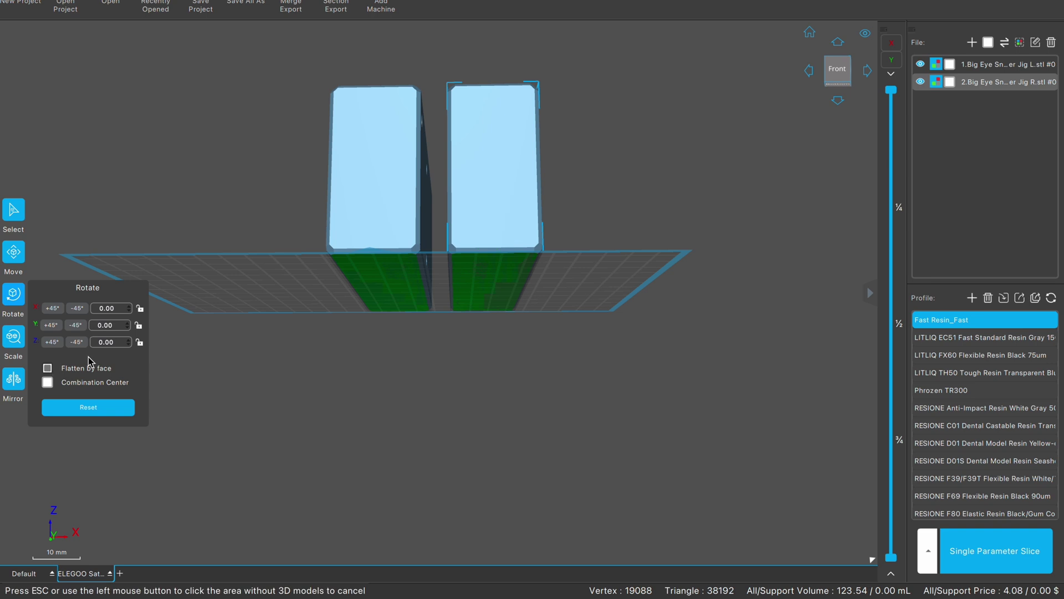
pyautogui.click(470, 247)
pyautogui.click(406, 248)
pyautogui.click(403, 251)
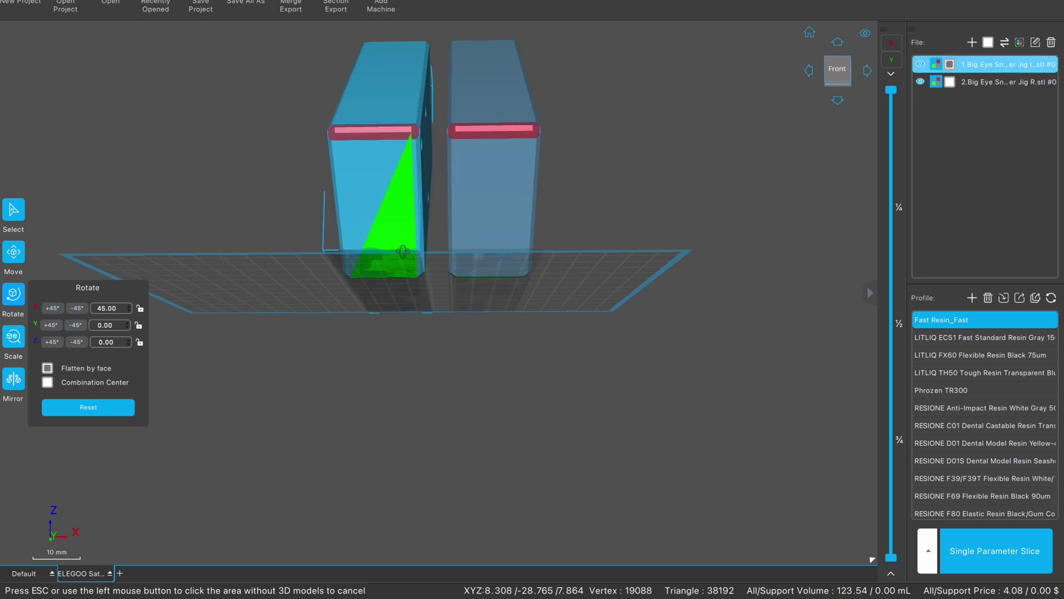
pyautogui.click(341, 344)
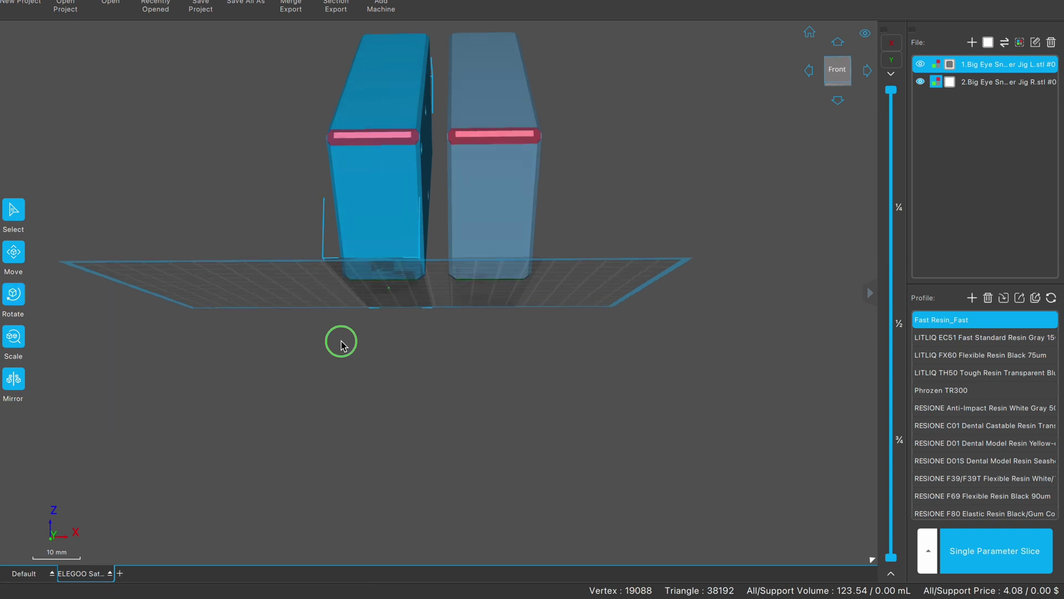
pyautogui.moveTo(341, 344); pyautogui.dragTo(249, 387)
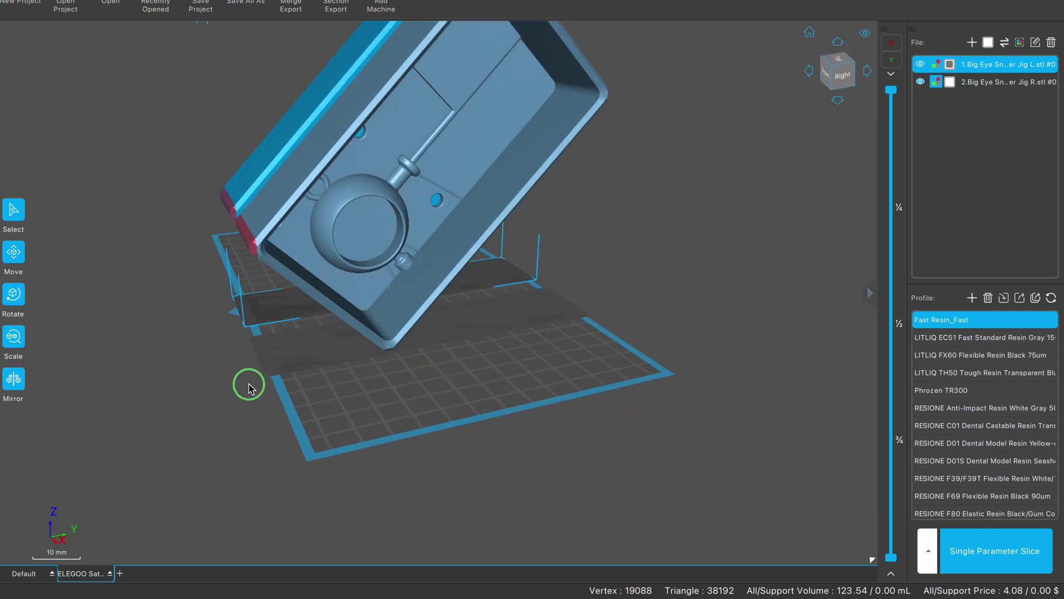
# Rotate the left half, then the right half to -90°, around the vertical axis.
pyautogui.click(15, 297)
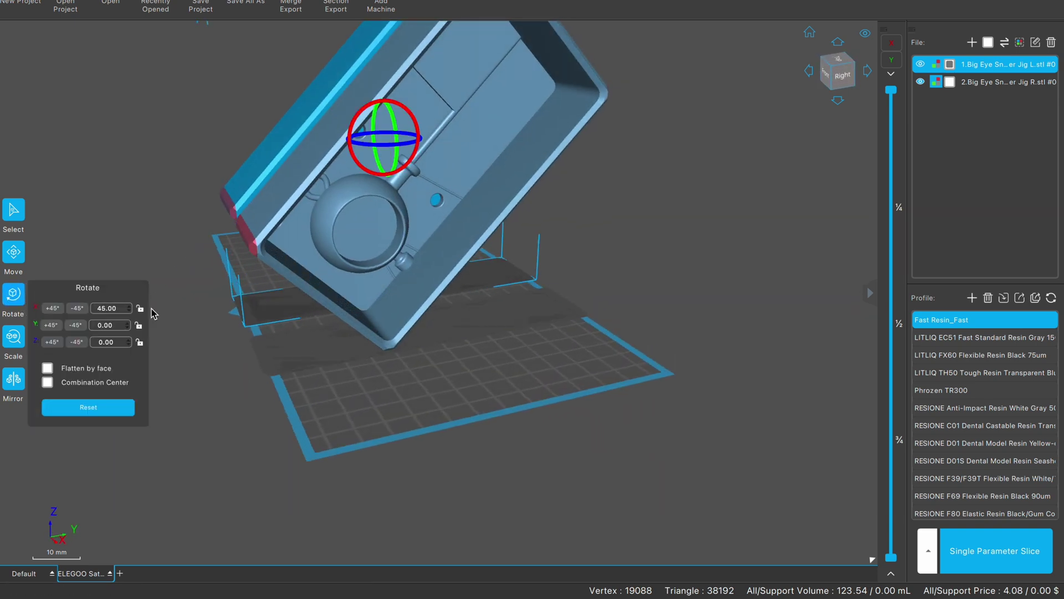
pyautogui.click(75, 342)
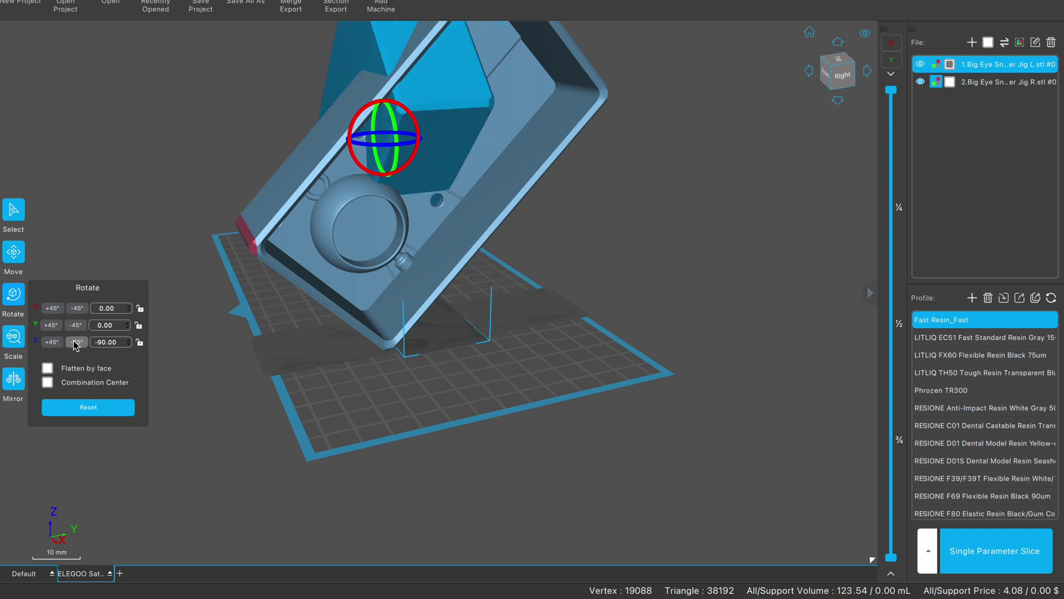
pyautogui.click(353, 296)
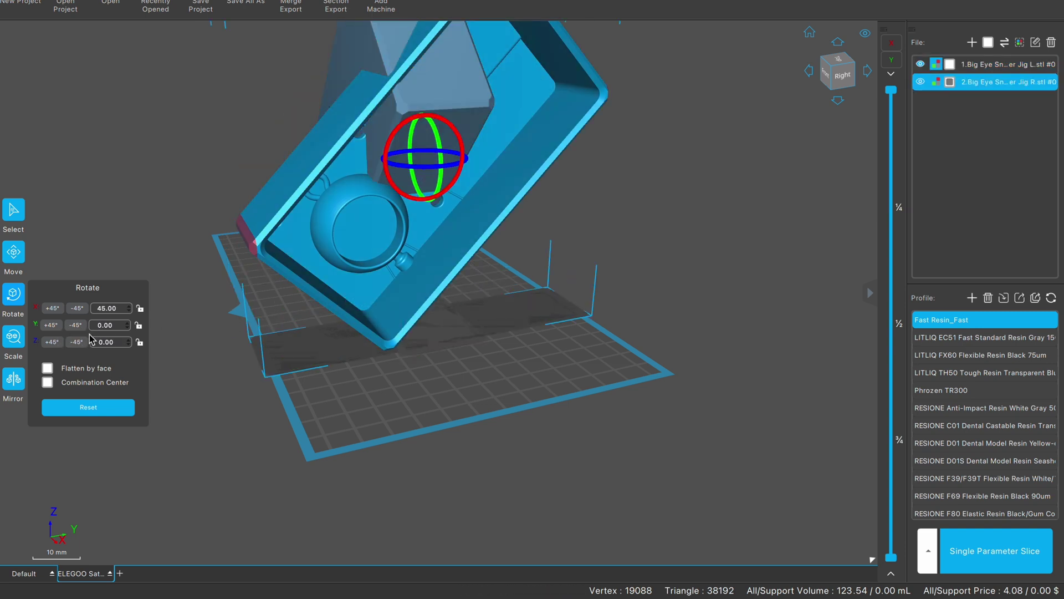
pyautogui.click(77, 342)
pyautogui.click(77, 342)
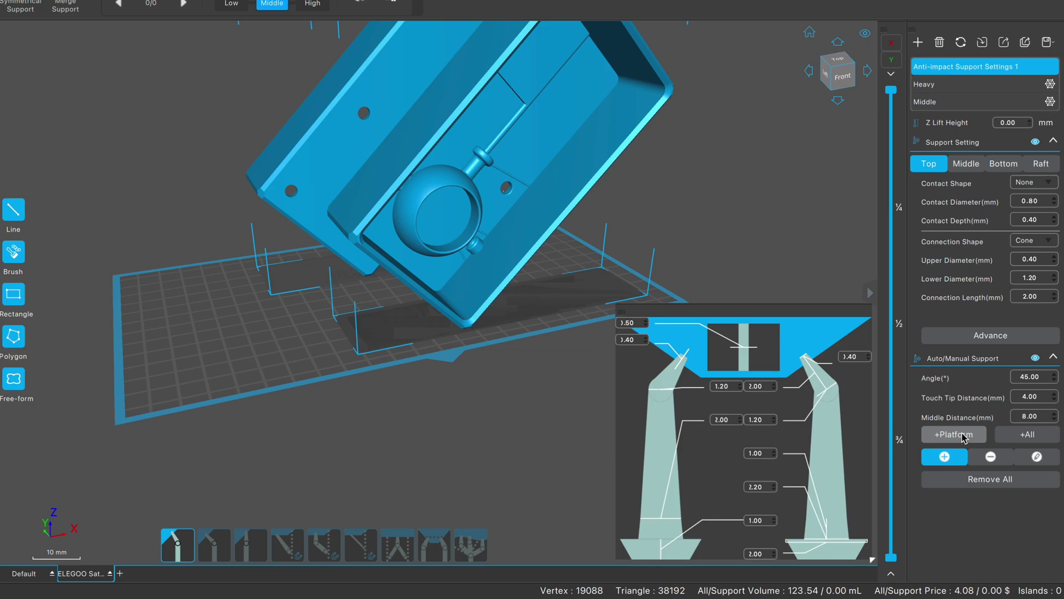
# Add +Platform auto supports (39.46 mL) and lower the layer slider to inspect the inner cavity.
pyautogui.click(964, 438)
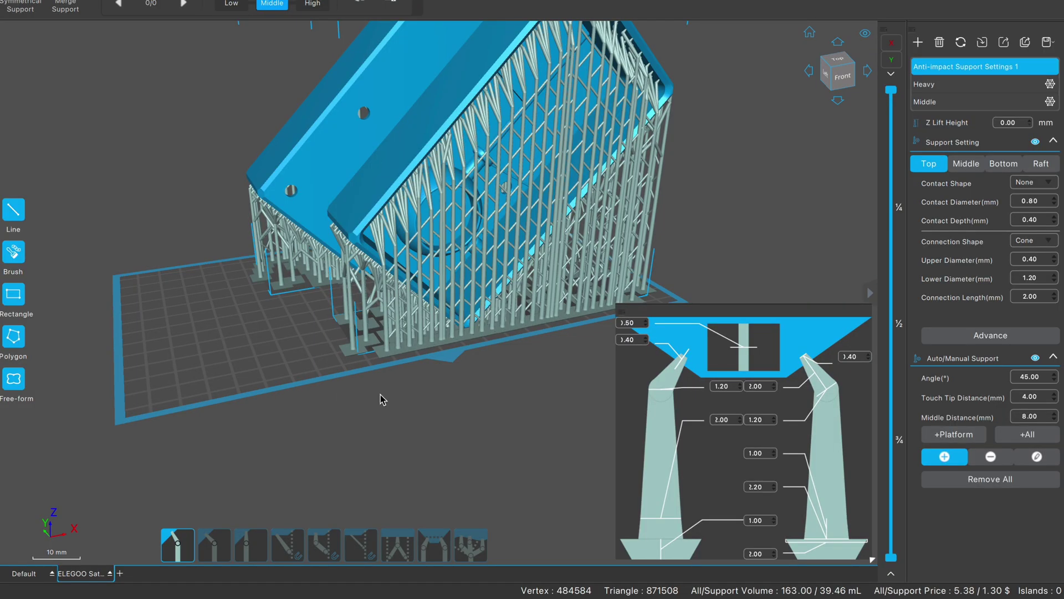
pyautogui.moveTo(381, 398); pyautogui.dragTo(347, 413)
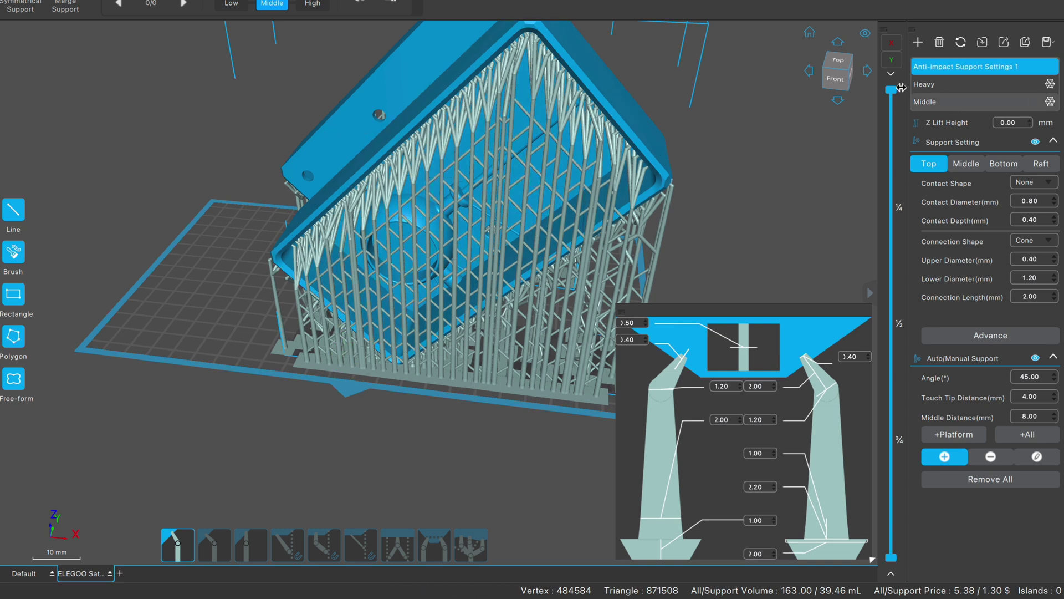
pyautogui.click(891, 97)
pyautogui.moveTo(894, 103); pyautogui.dragTo(873, 236)
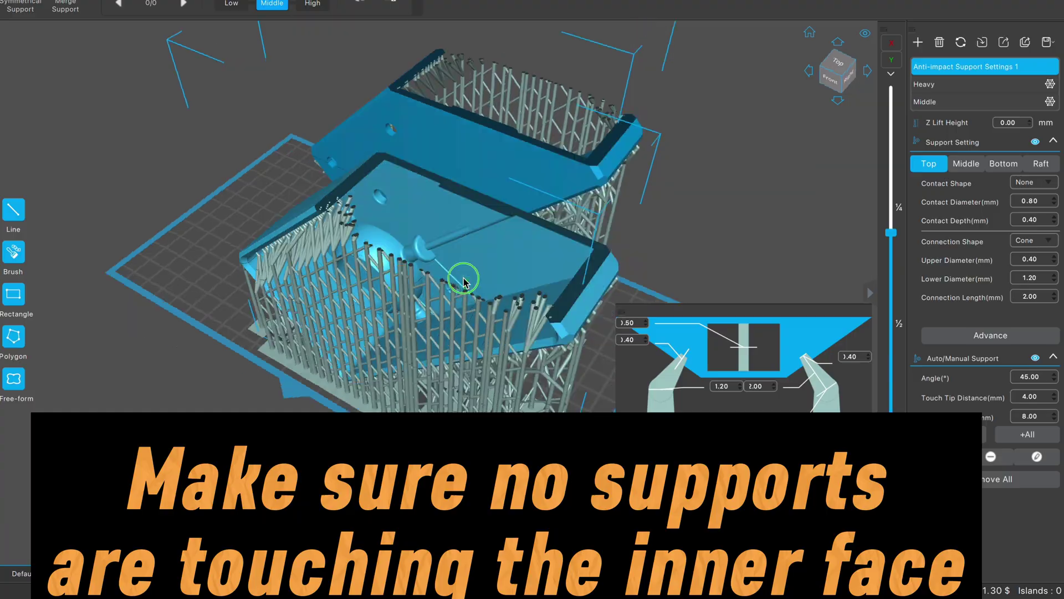